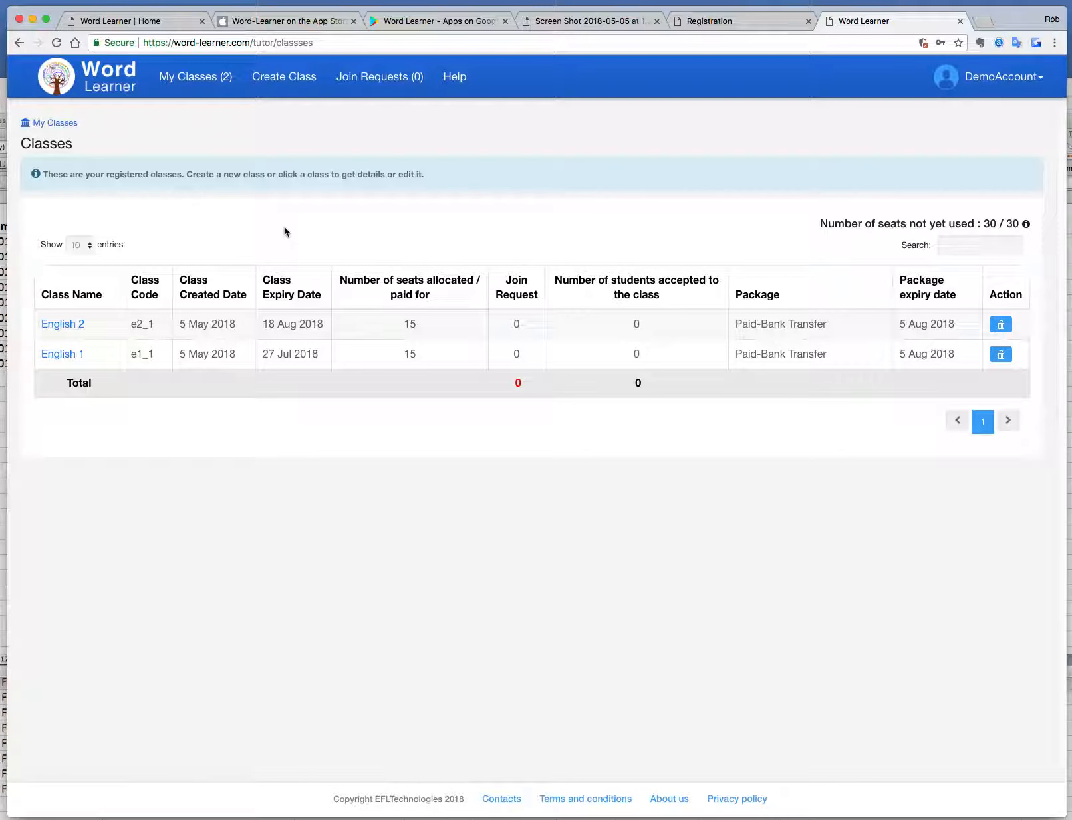
Start a new class named English3 with the expiry date 2018-08-10 and proceed to its wordlist setup.
{"action": "left_click", "coordinate": [290, 80]}
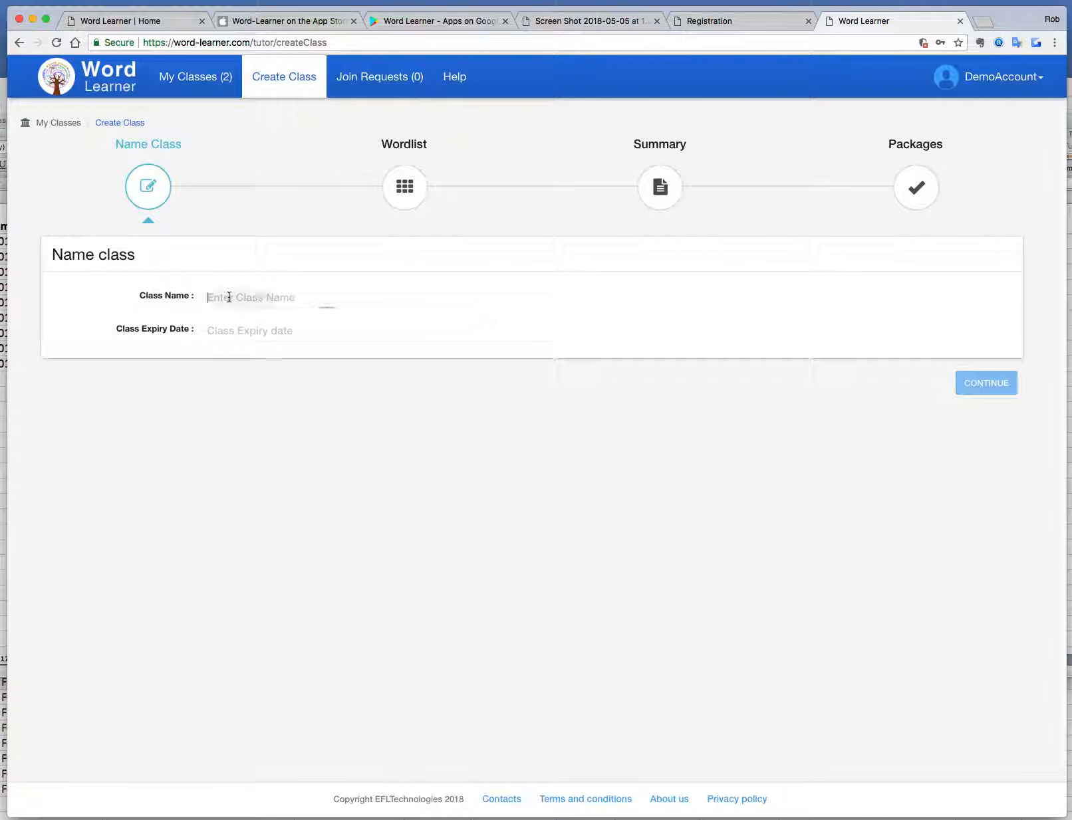
{"action": "left_click", "coordinate": [229, 297]}
{"action": "type", "text": "English3"}
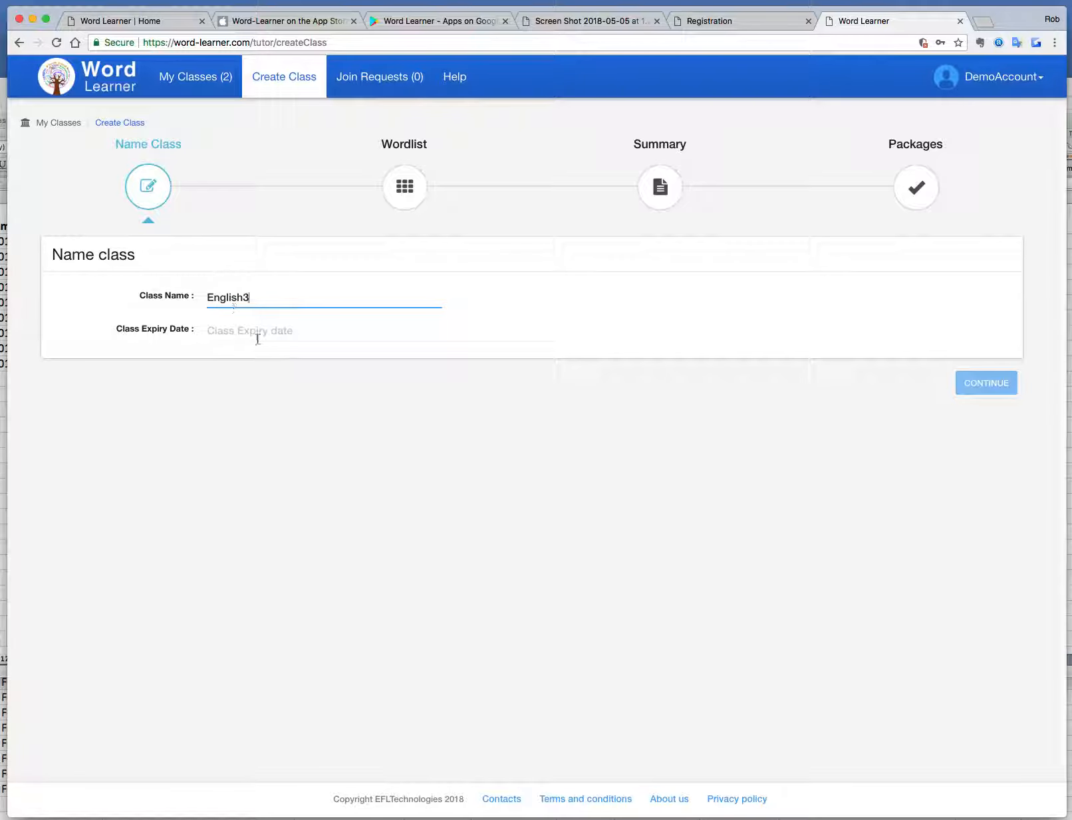
{"action": "left_click", "coordinate": [233, 333]}
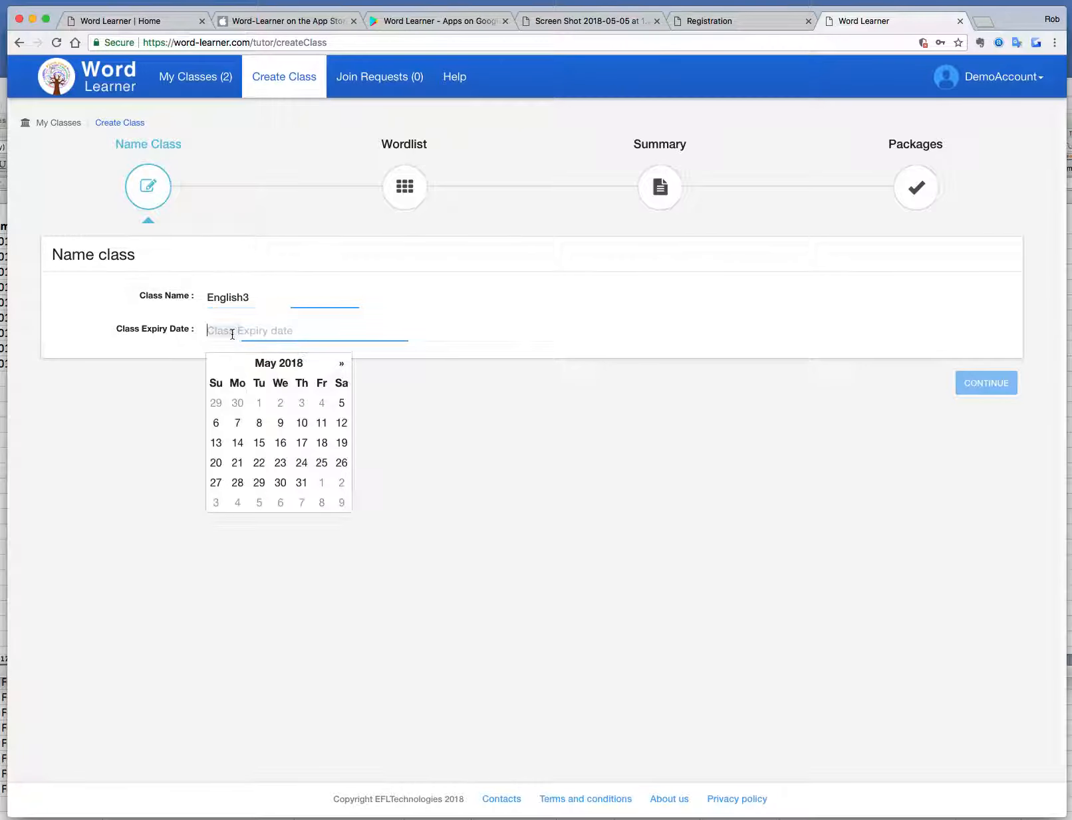
{"action": "left_click", "coordinate": [343, 365]}
{"action": "left_click", "coordinate": [343, 366]}
{"action": "left_click", "coordinate": [343, 365]}
{"action": "left_click", "coordinate": [323, 423]}
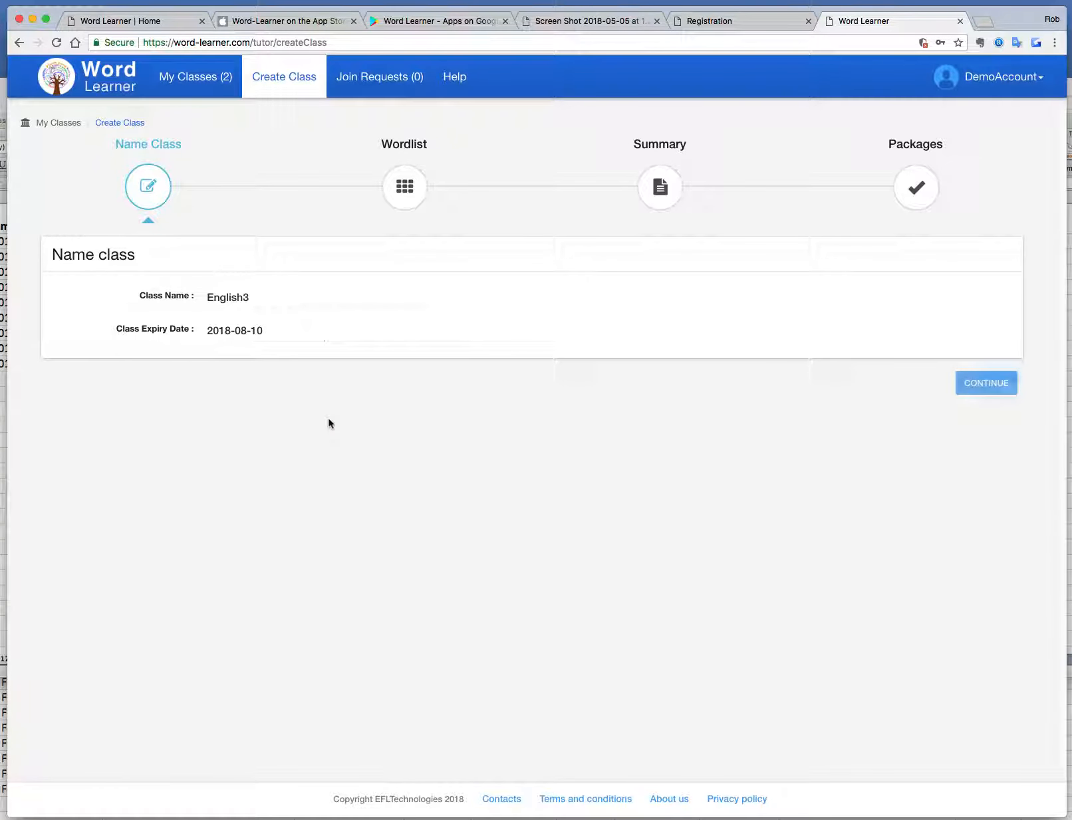
{"action": "left_click", "coordinate": [1002, 384]}
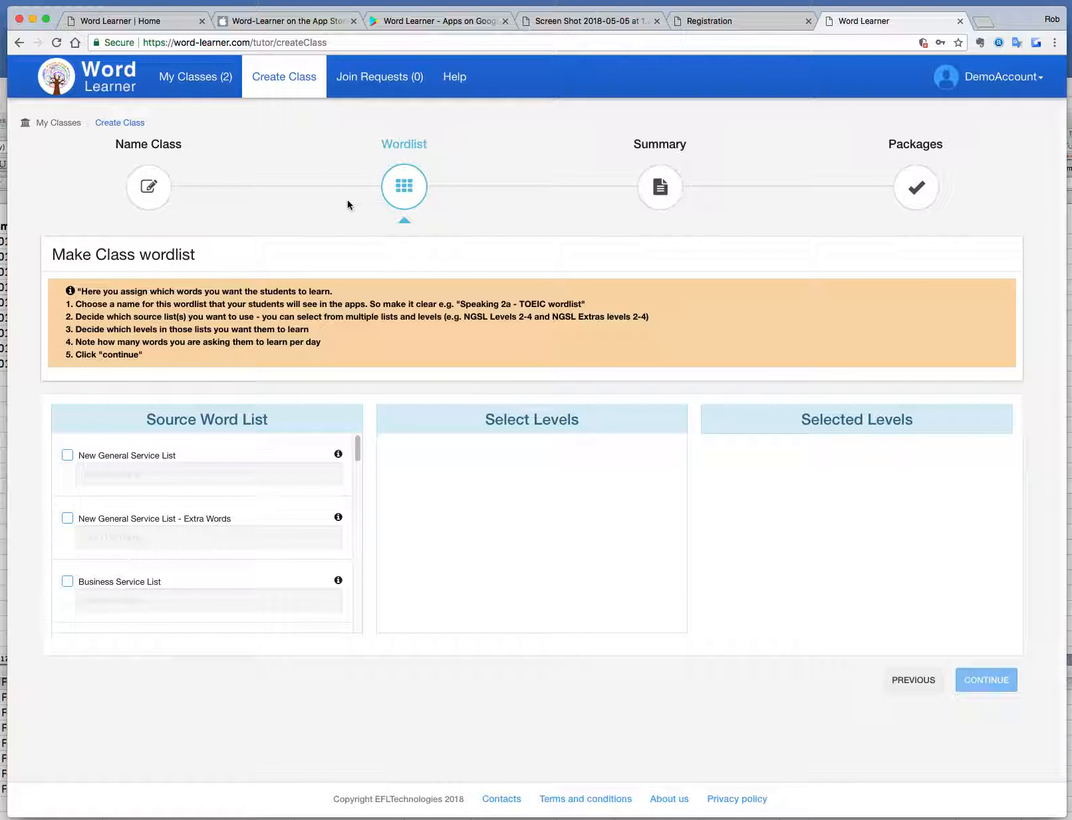
Choose the New General Service List as a source and select NGSL Levels 21, 22 and 23.
{"action": "scroll", "coordinate": [153, 490], "scroll_direction": "down", "scroll_amount": 5}
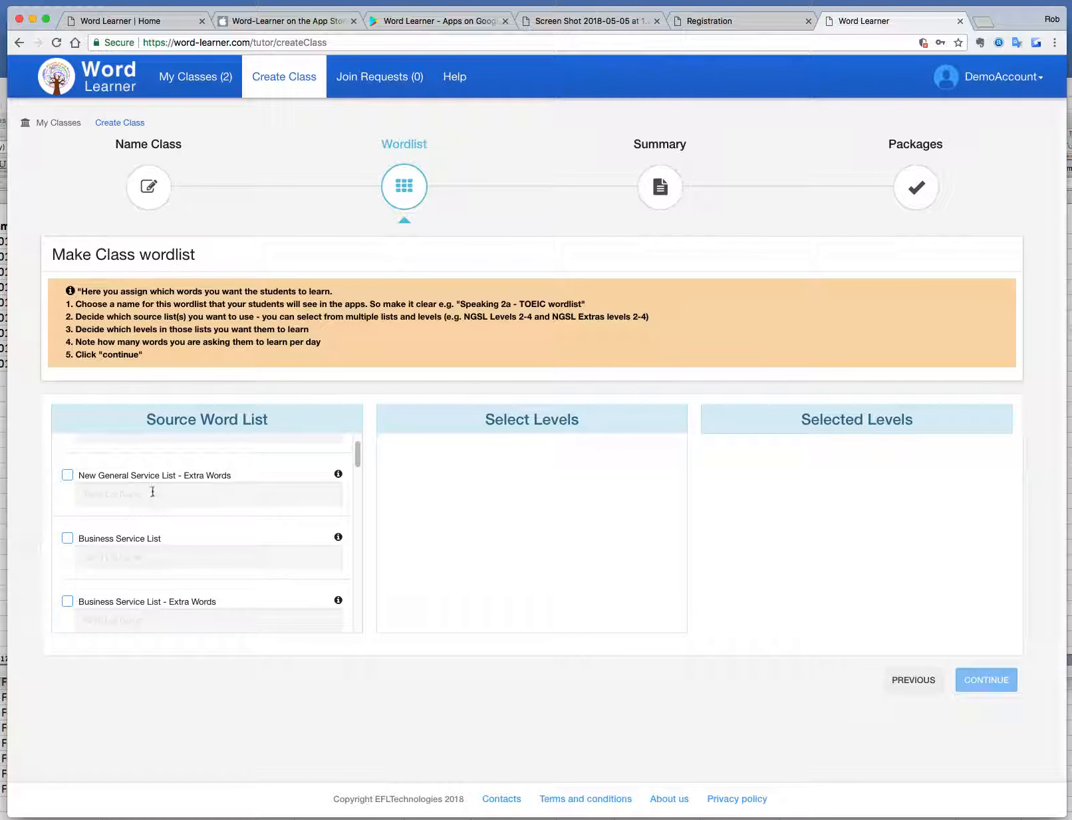
{"action": "scroll", "coordinate": [153, 492], "scroll_direction": "down", "scroll_amount": 10}
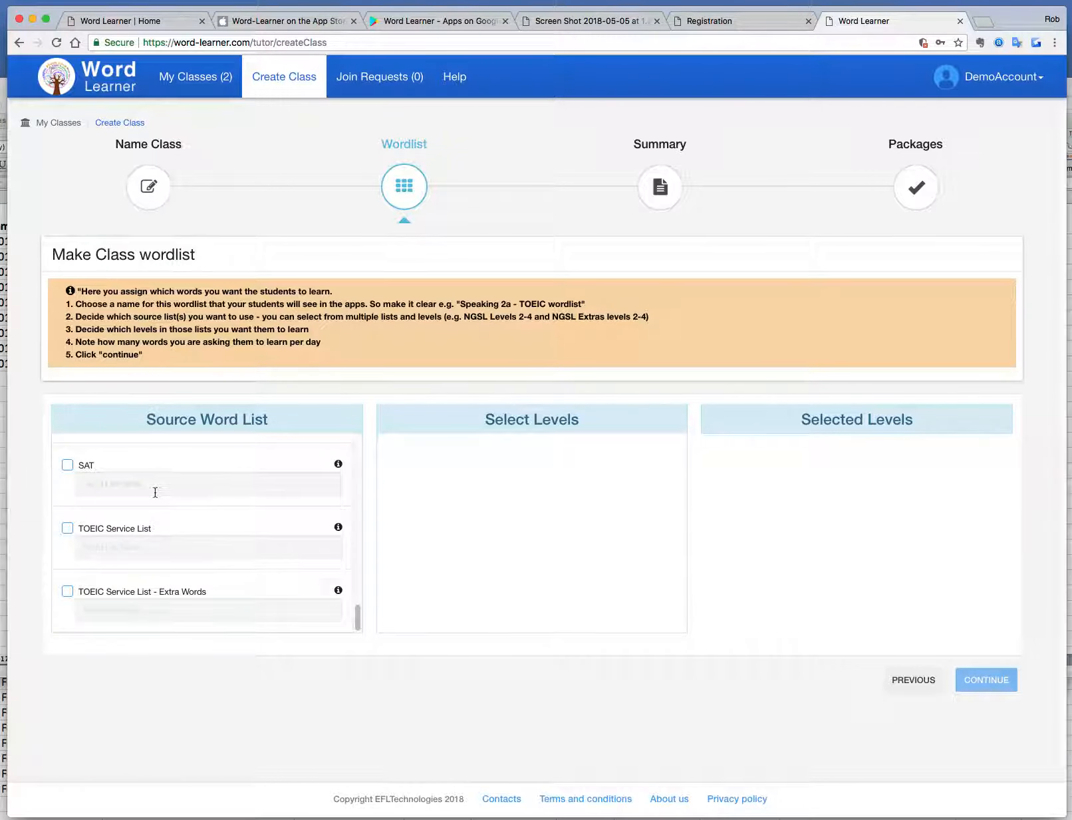
{"action": "scroll", "coordinate": [156, 496], "scroll_direction": "up", "scroll_amount": 5}
{"action": "scroll", "coordinate": [155, 496], "scroll_direction": "up", "scroll_amount": 10}
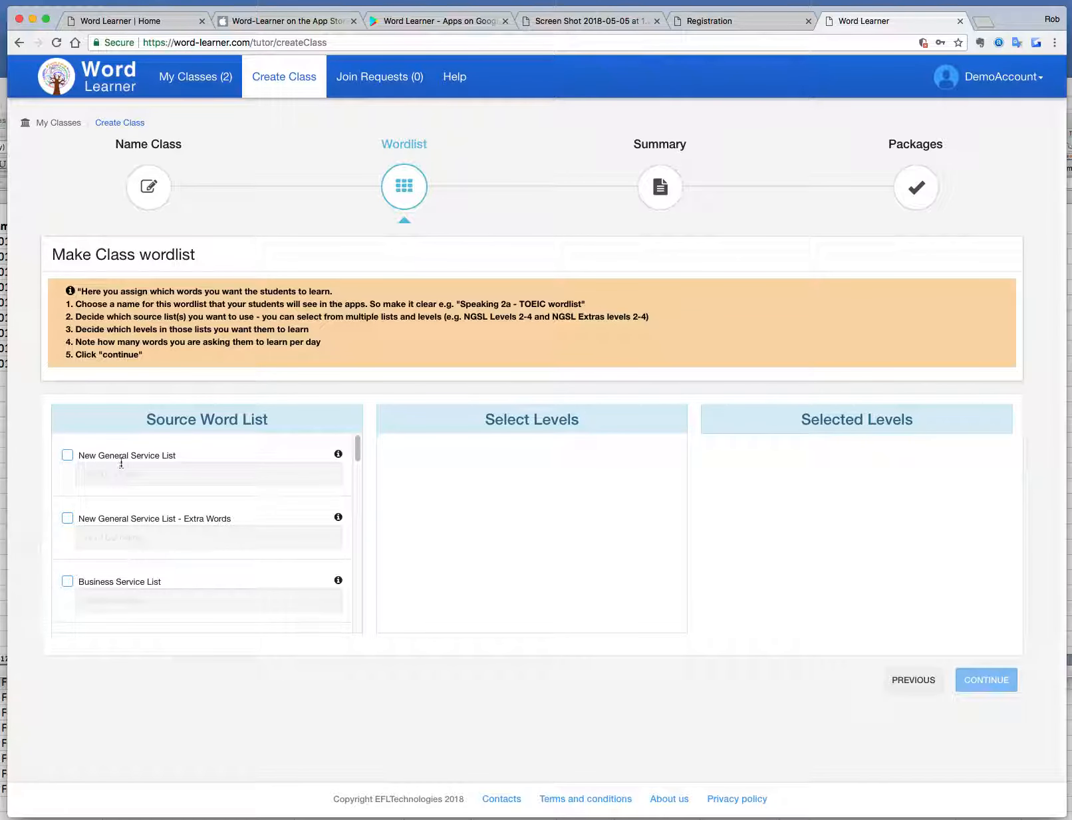
{"action": "left_click", "coordinate": [101, 456]}
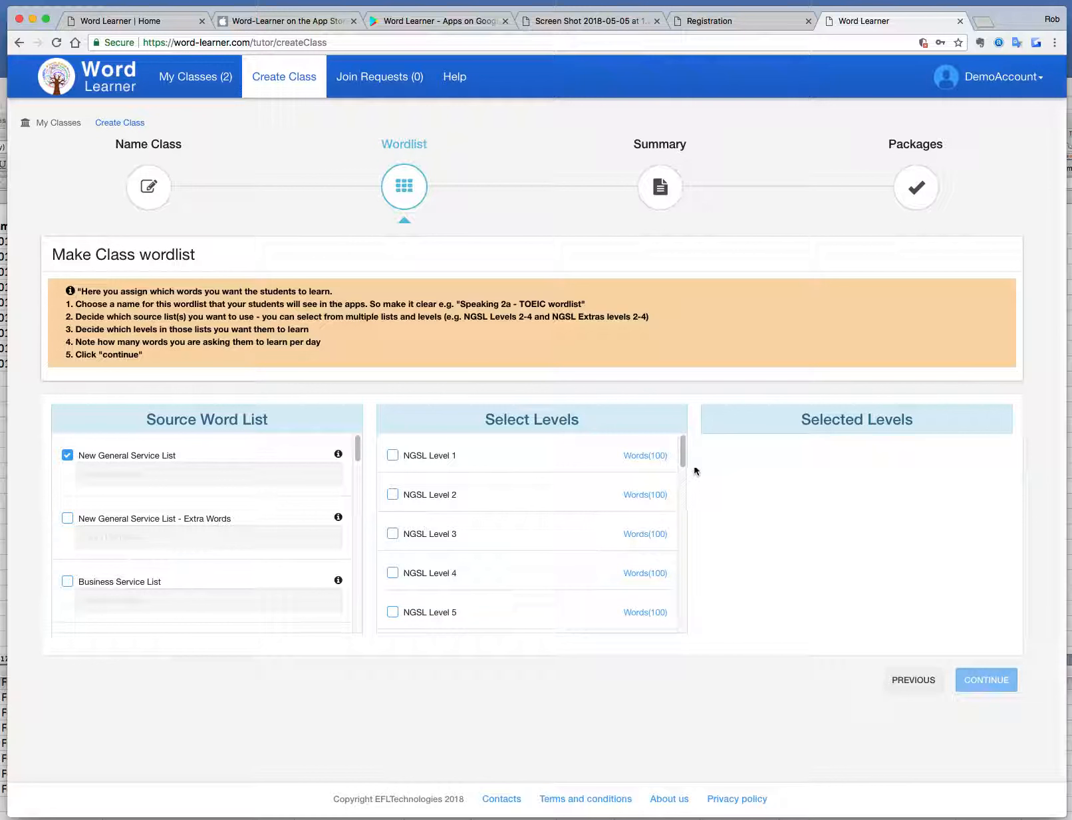
{"action": "left_click_drag", "start_coordinate": [682, 459], "coordinate": [656, 581]}
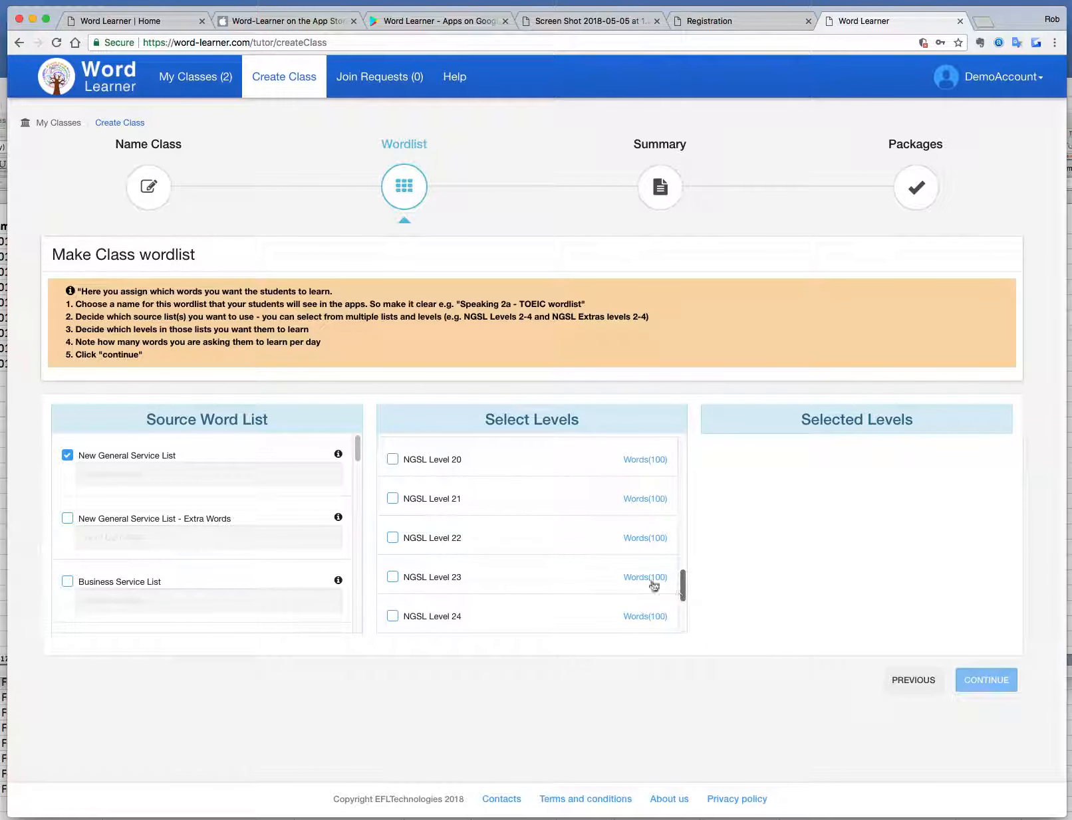
{"action": "left_click", "coordinate": [393, 500]}
{"action": "left_click", "coordinate": [393, 547]}
{"action": "left_click", "coordinate": [393, 589]}
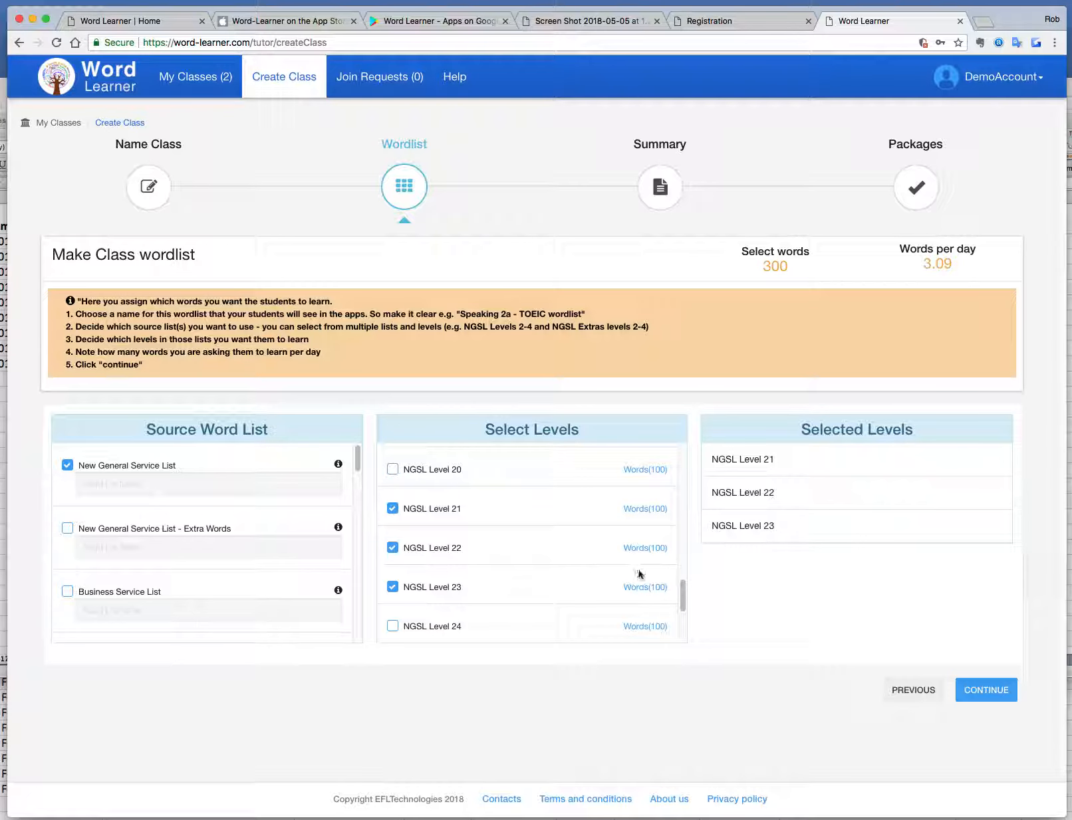
Look through the words contained in NGSL Level 21 and close the word list.
{"action": "left_click", "coordinate": [644, 512]}
{"action": "scroll", "coordinate": [754, 470], "scroll_direction": "down", "scroll_amount": 5}
{"action": "scroll", "coordinate": [757, 472], "scroll_direction": "down", "scroll_amount": 3}
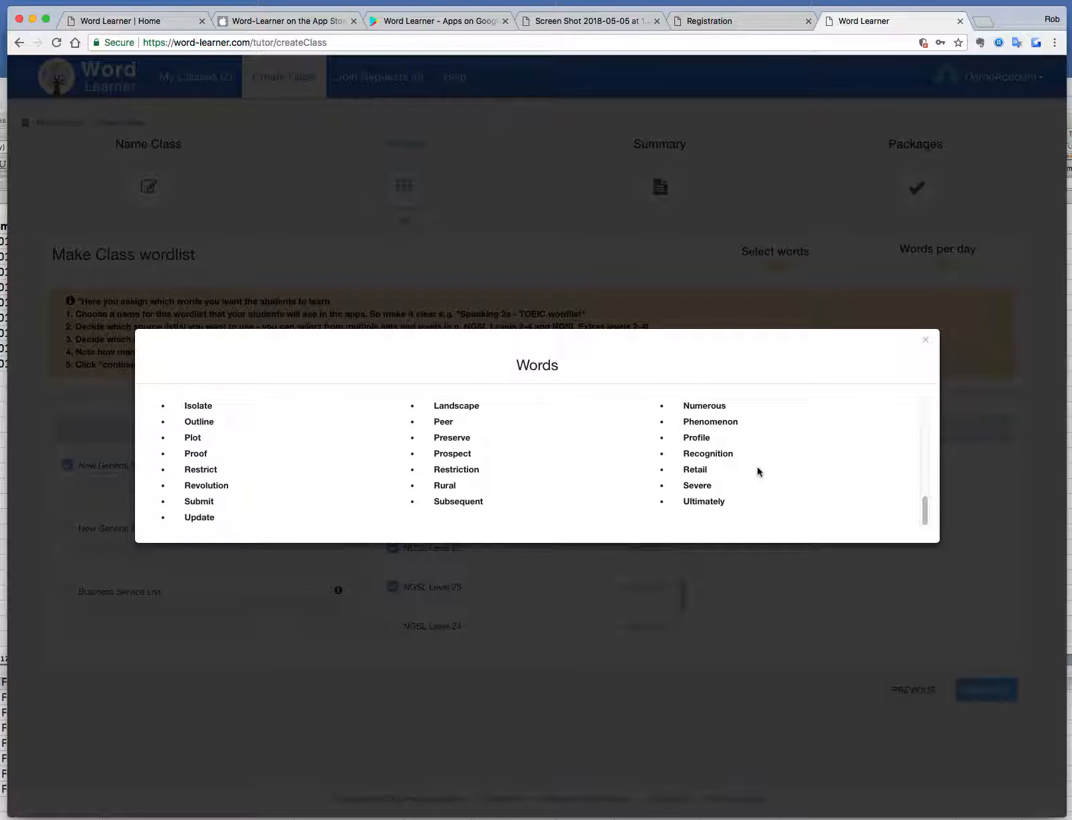
{"action": "left_click", "coordinate": [926, 341]}
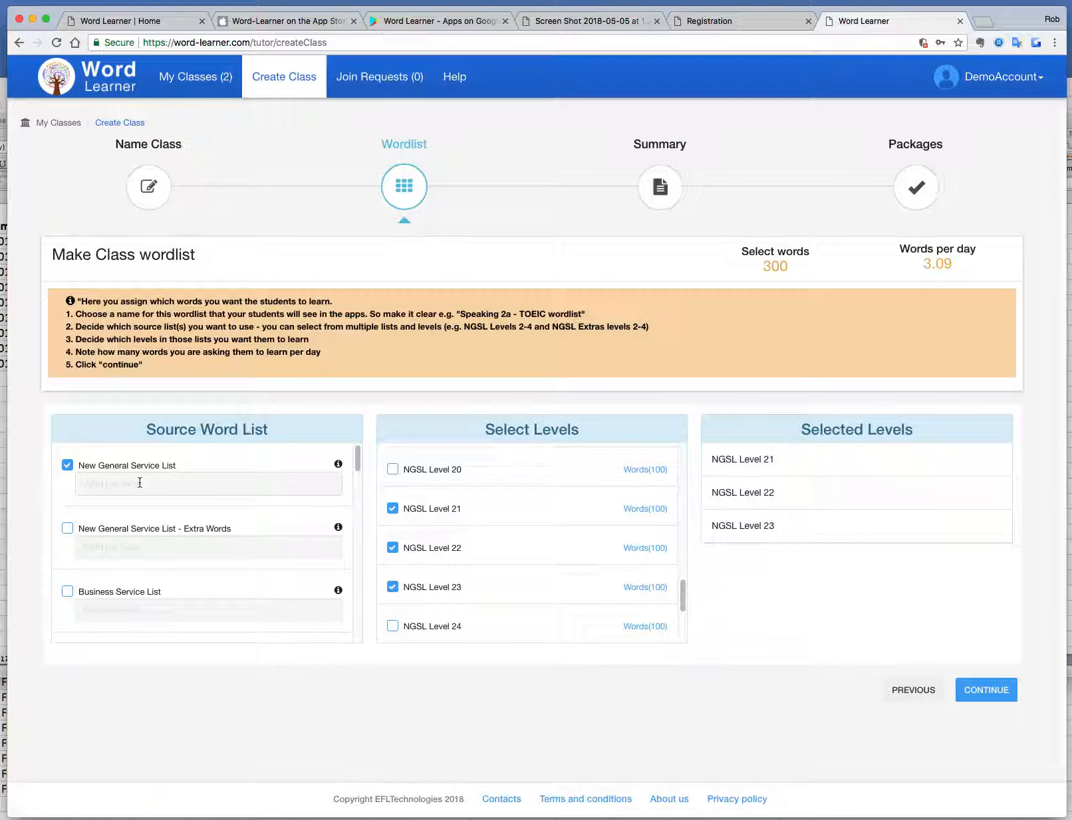
Name the New General Service List wordlist English3, add BSL Levels 1 and 2 from the Business Service List, and proceed to the packages.
{"action": "type", "text": "English3"}
{"action": "scroll", "coordinate": [212, 585], "scroll_direction": "down", "scroll_amount": 2}
{"action": "scroll", "coordinate": [212, 582], "scroll_direction": "down", "scroll_amount": 2}
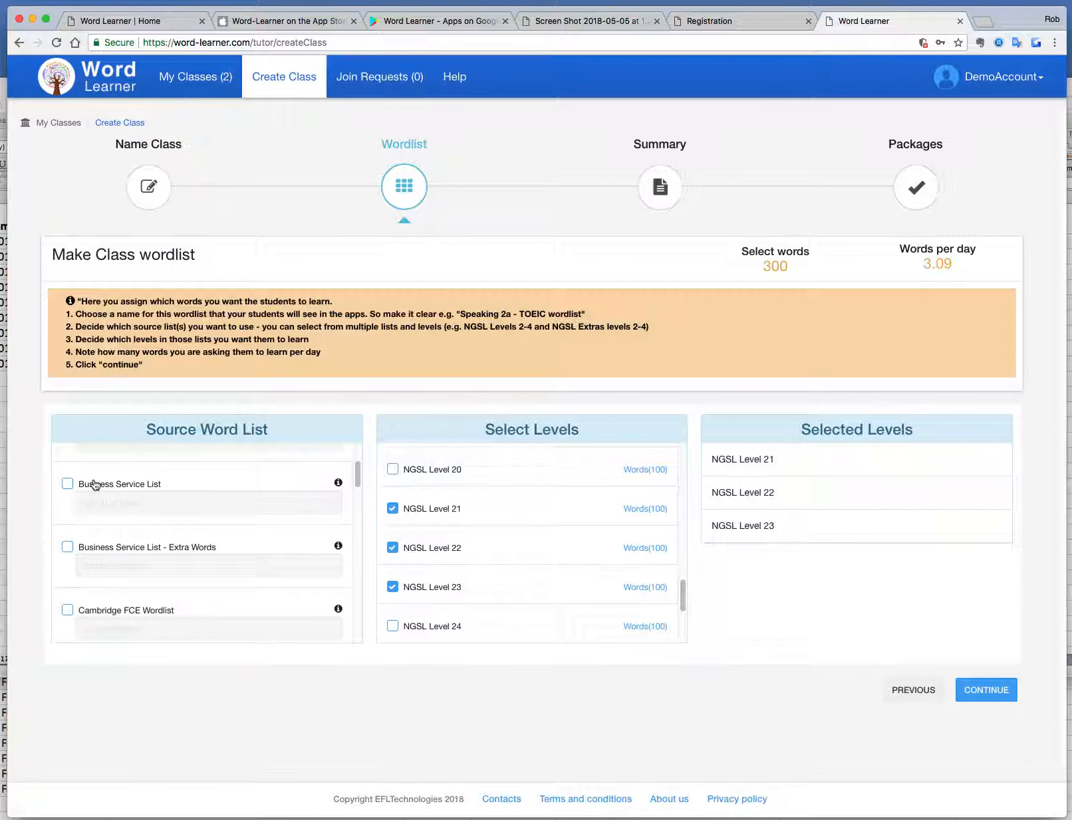
{"action": "left_click", "coordinate": [96, 486]}
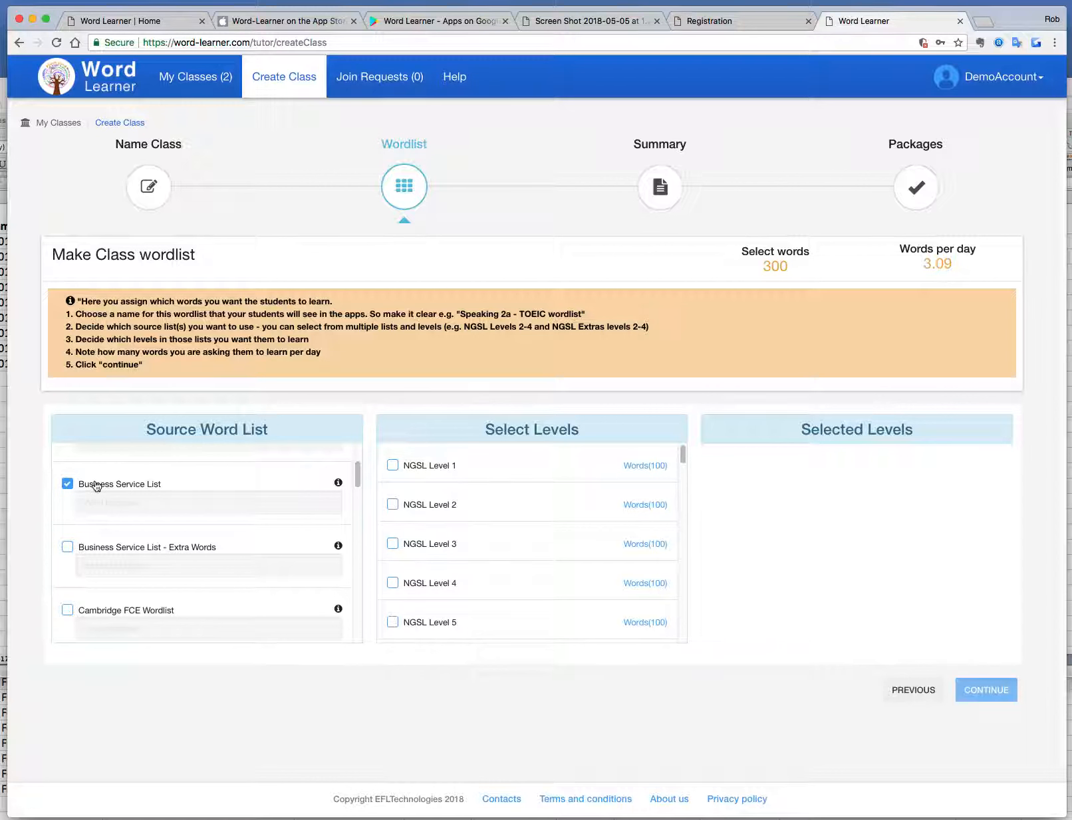
{"action": "left_click_drag", "start_coordinate": [682, 454], "coordinate": [683, 565]}
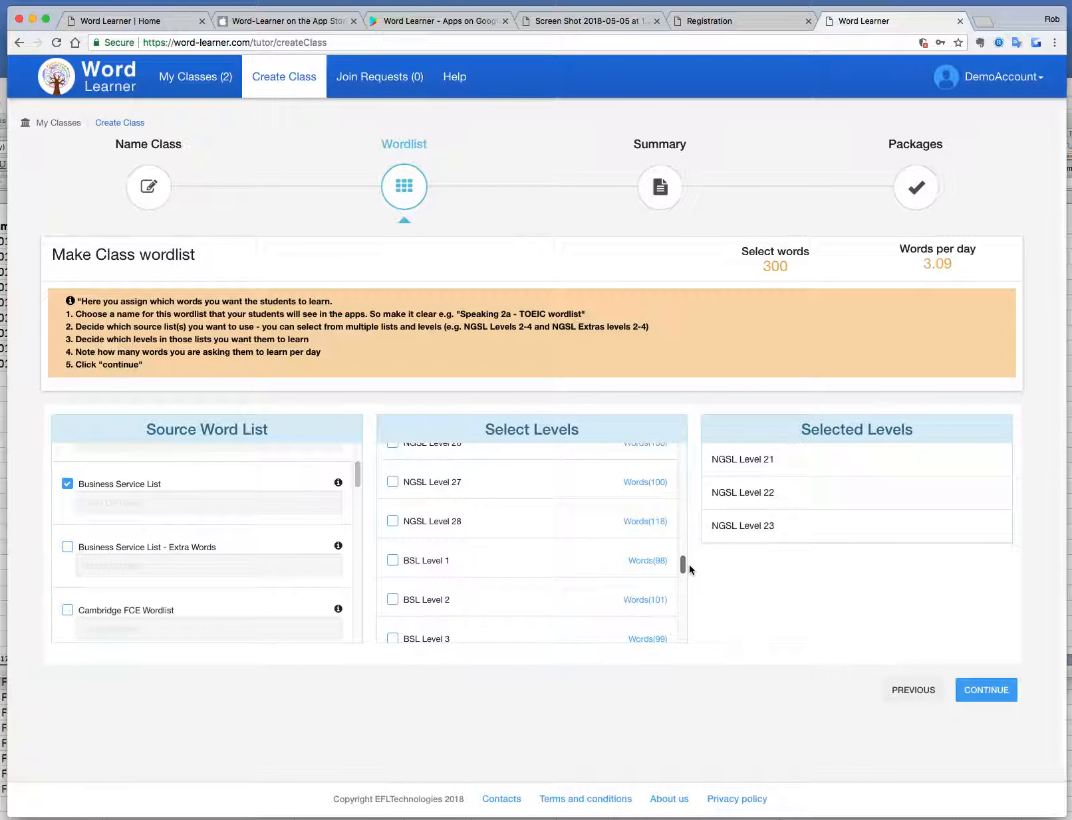
{"action": "left_click", "coordinate": [391, 562]}
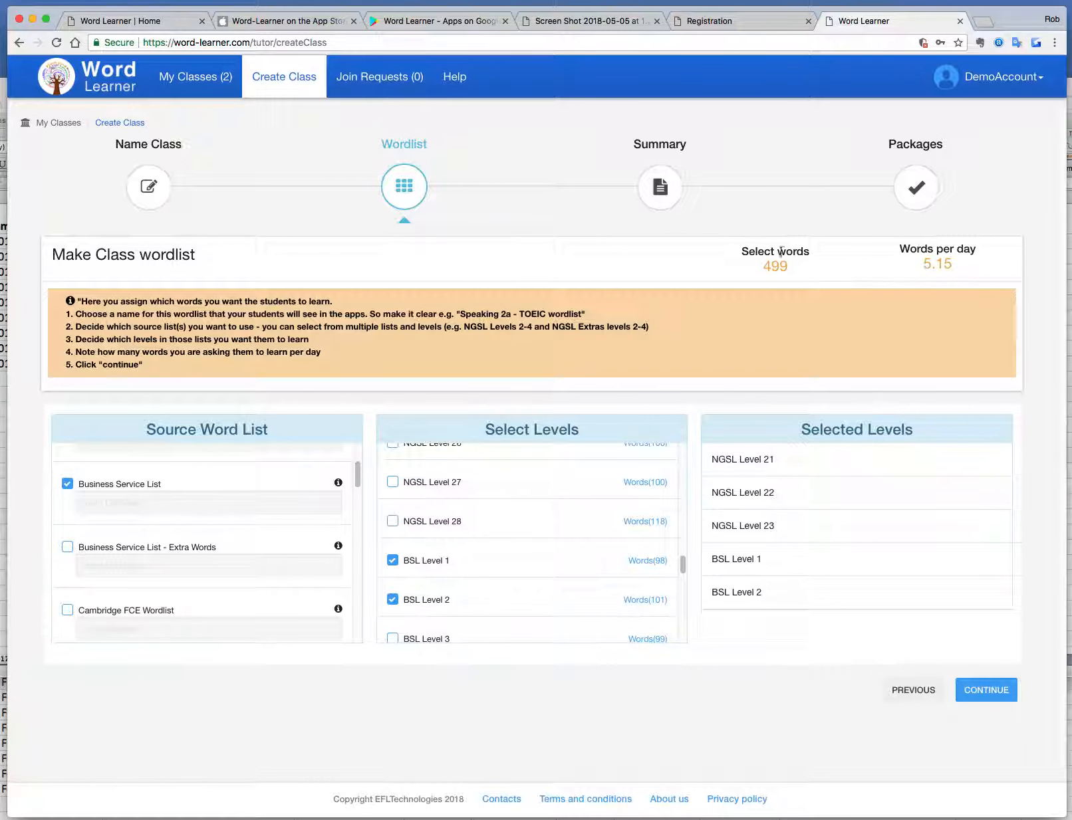
{"action": "left_click", "coordinate": [986, 691]}
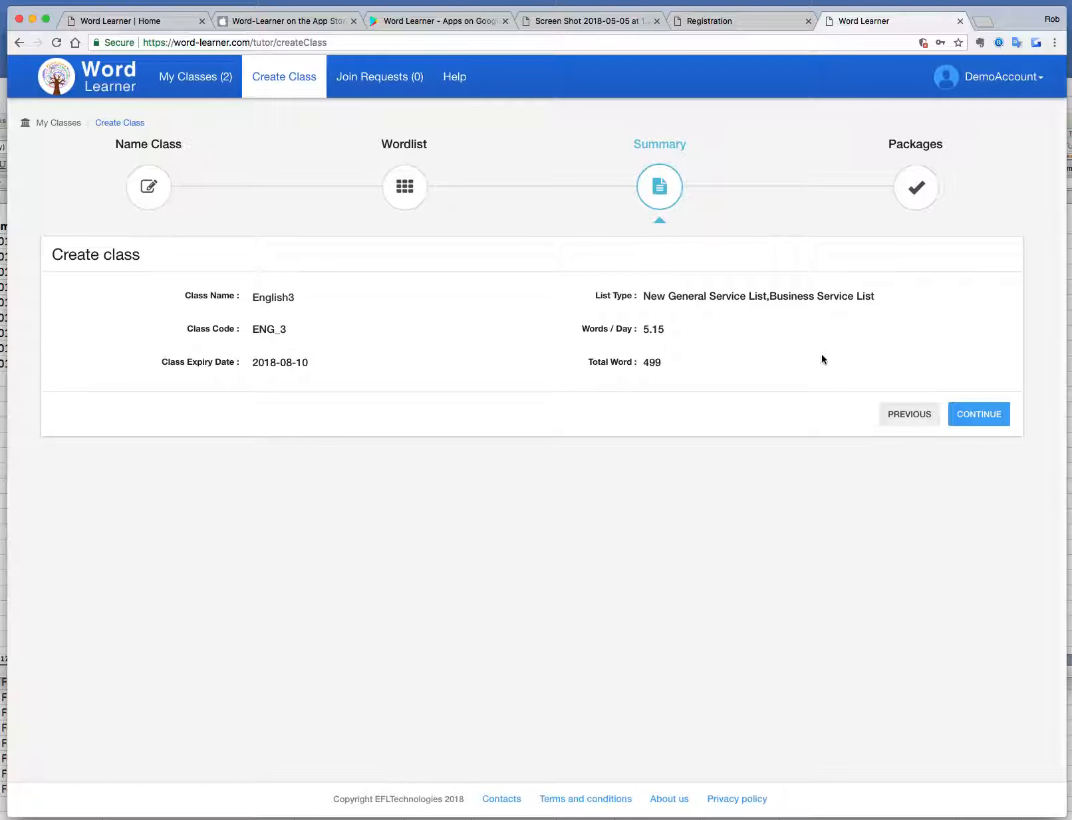
{"action": "left_click", "coordinate": [985, 415]}
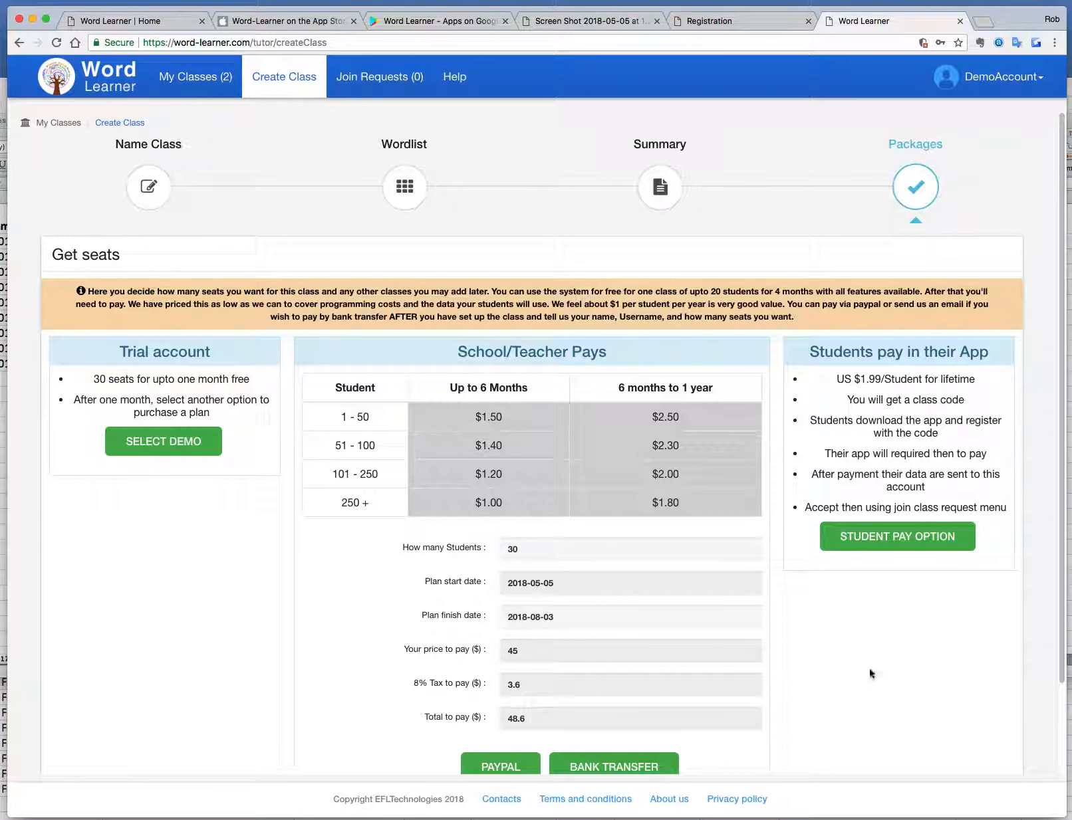
Enter 25 students in the School/Teacher Pays plan, but choose the free trial demo package for the class.
{"action": "scroll", "coordinate": [868, 672], "scroll_direction": "down", "scroll_amount": 1}
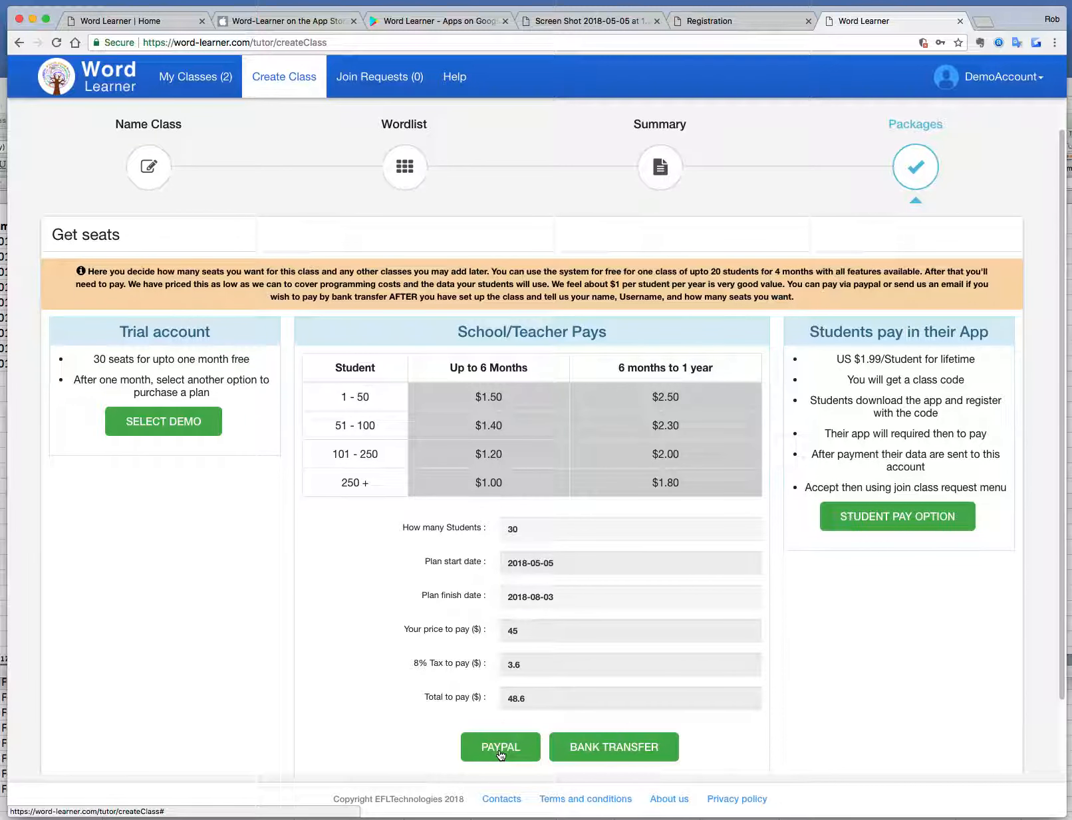
{"action": "left_click", "coordinate": [521, 534]}
{"action": "key", "text": "BackSpace"}
{"action": "key", "text": "BackSpace"}
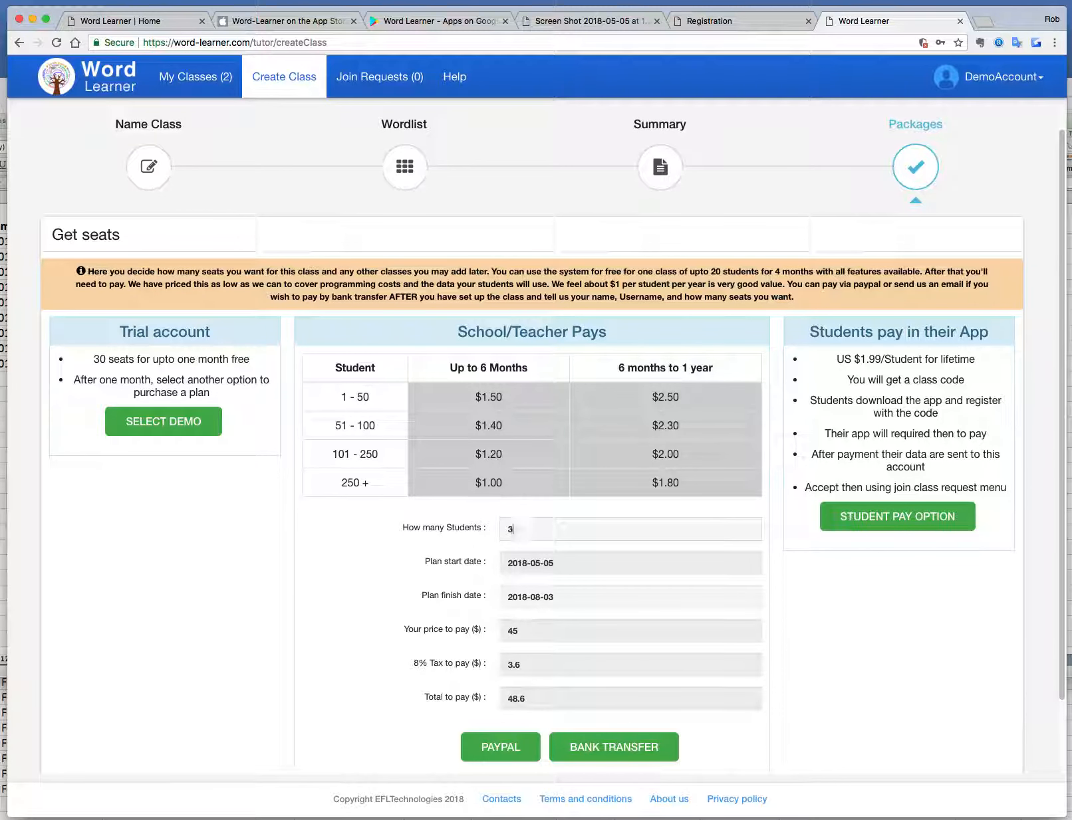
{"action": "type", "text": "25"}
{"action": "left_click", "coordinate": [169, 425]}
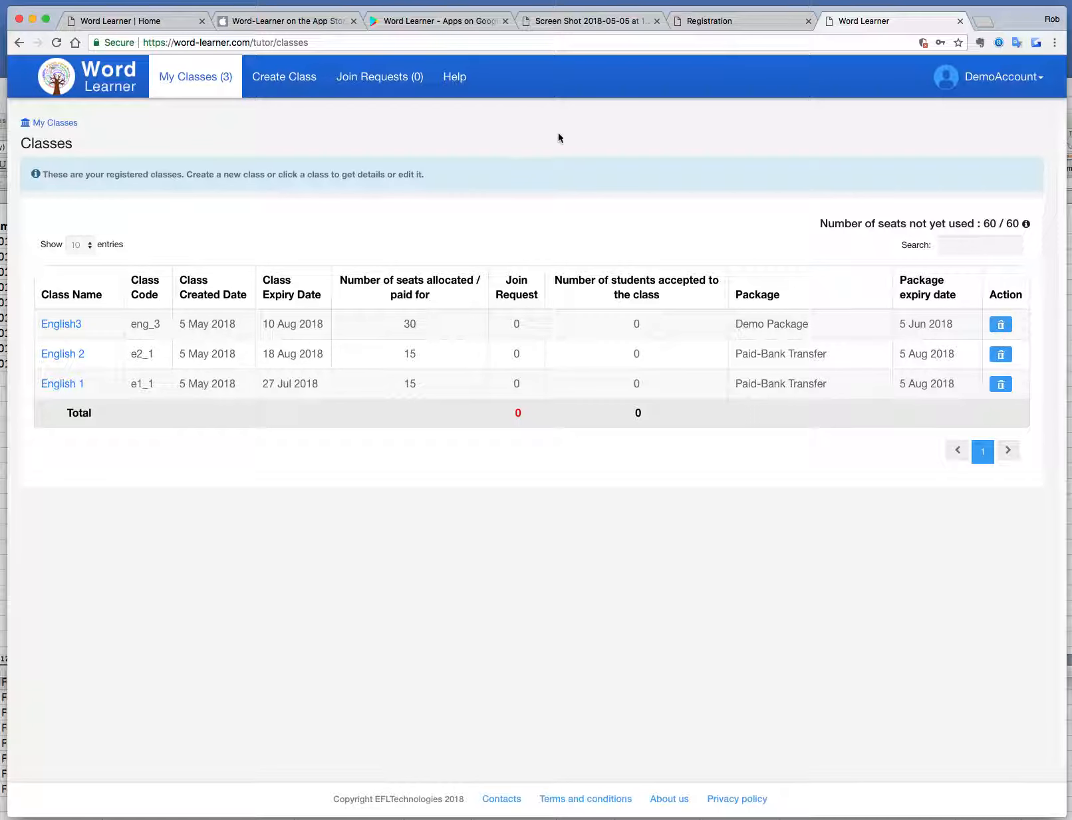
Accept the pending student's join request for the English3 class.
{"action": "left_click", "coordinate": [400, 83]}
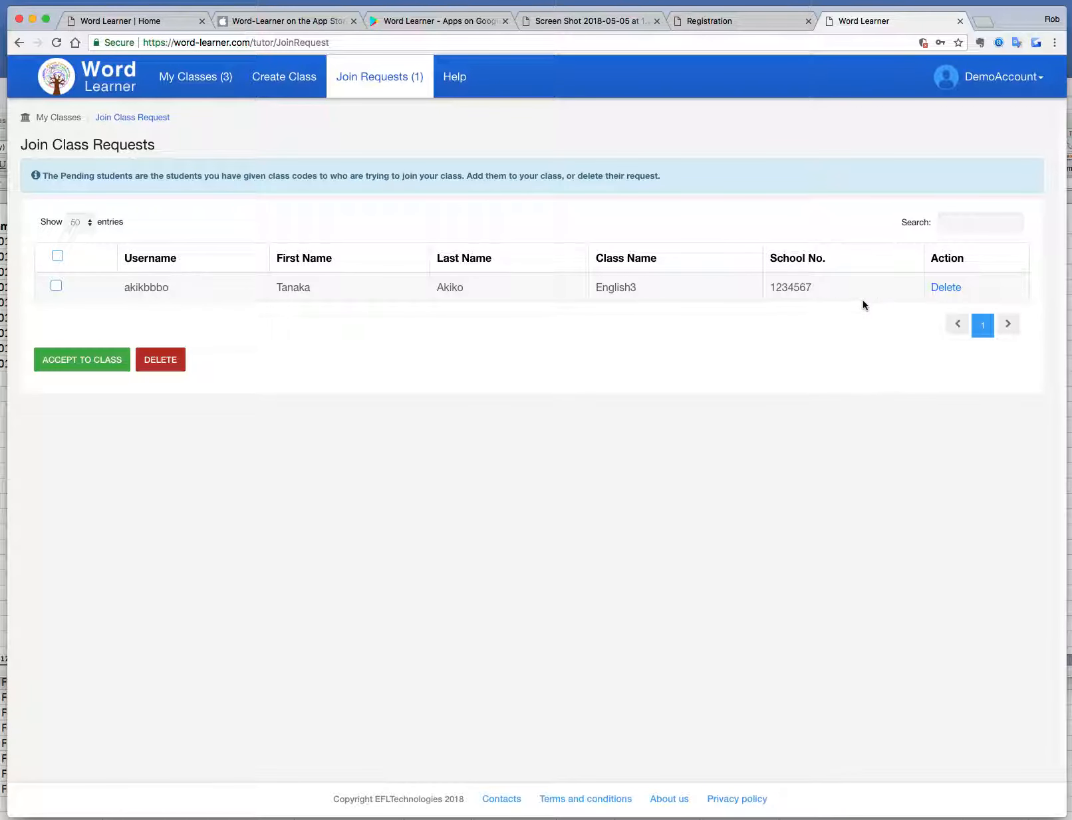
{"action": "left_click", "coordinate": [56, 287]}
{"action": "left_click", "coordinate": [93, 362]}
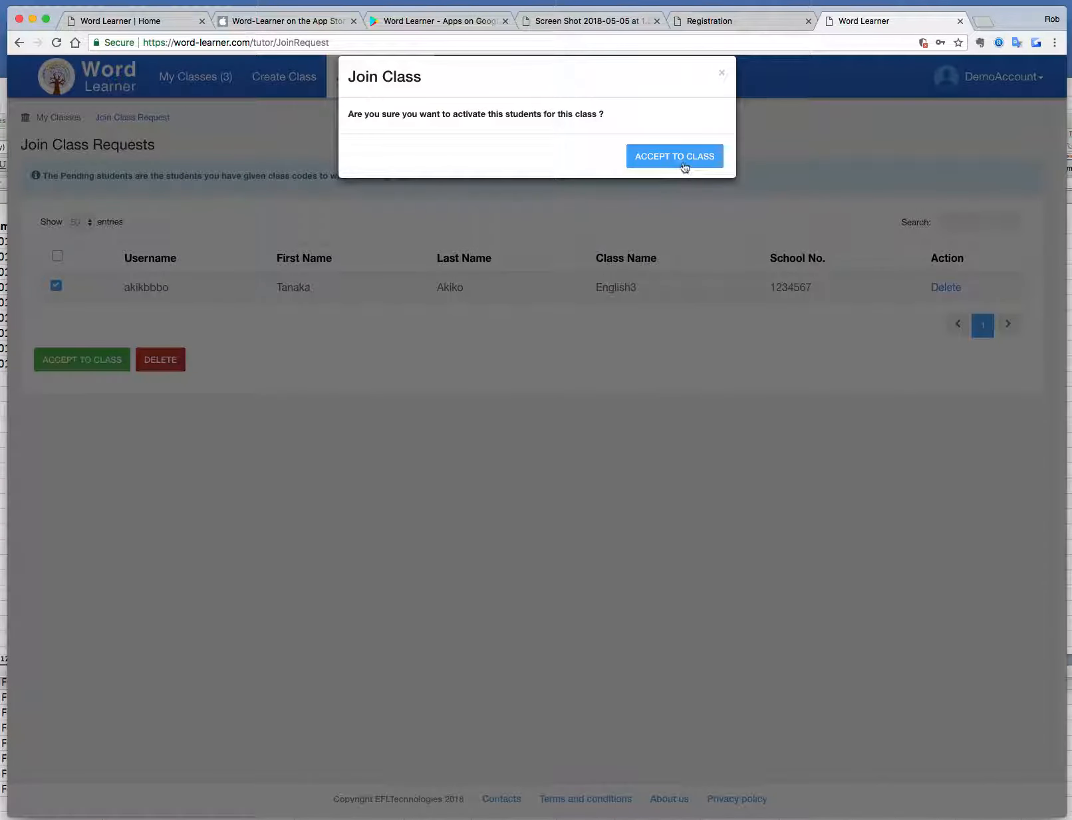
{"action": "left_click", "coordinate": [684, 167]}
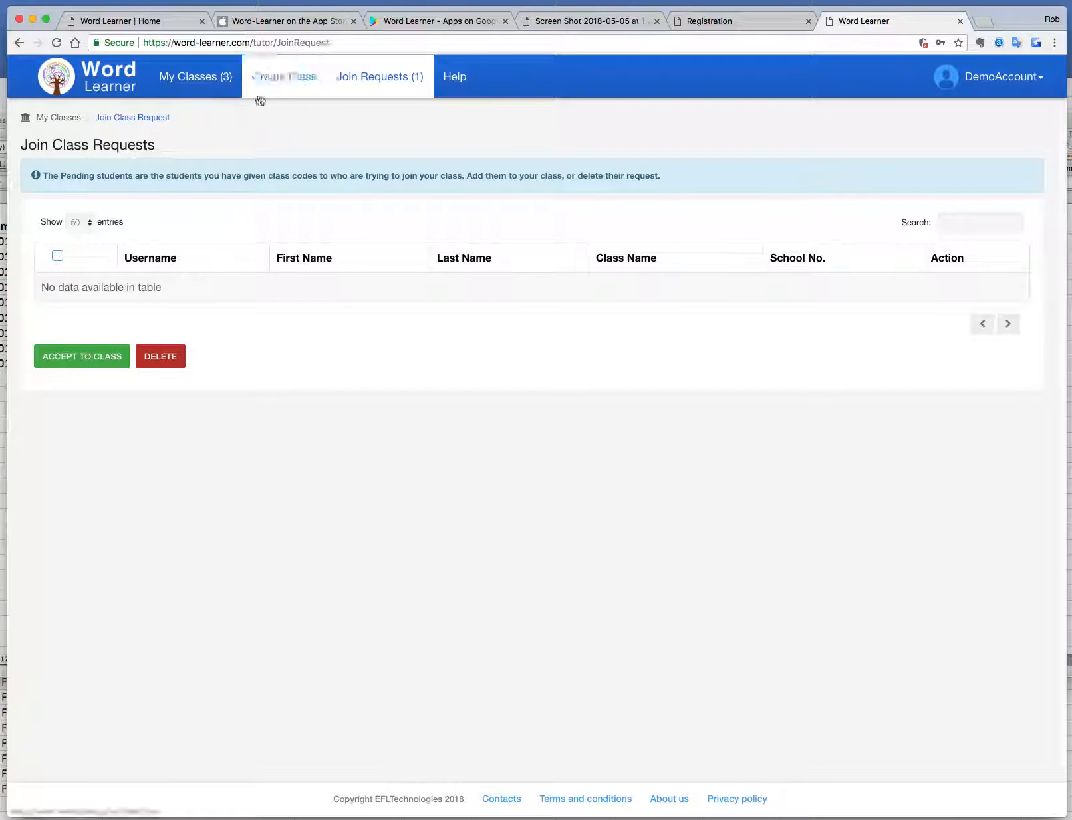
Open the English3 class details and review its wordlists, students and tests.
{"action": "left_click", "coordinate": [192, 87]}
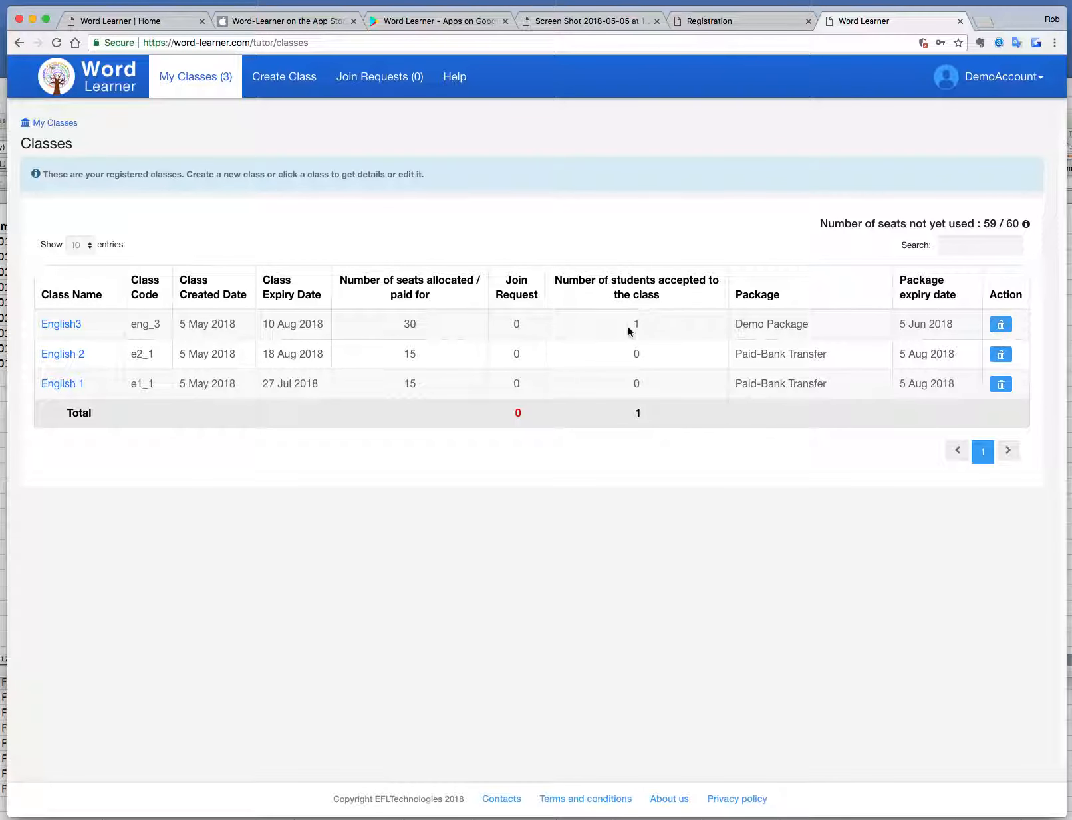
{"action": "left_click", "coordinate": [64, 329]}
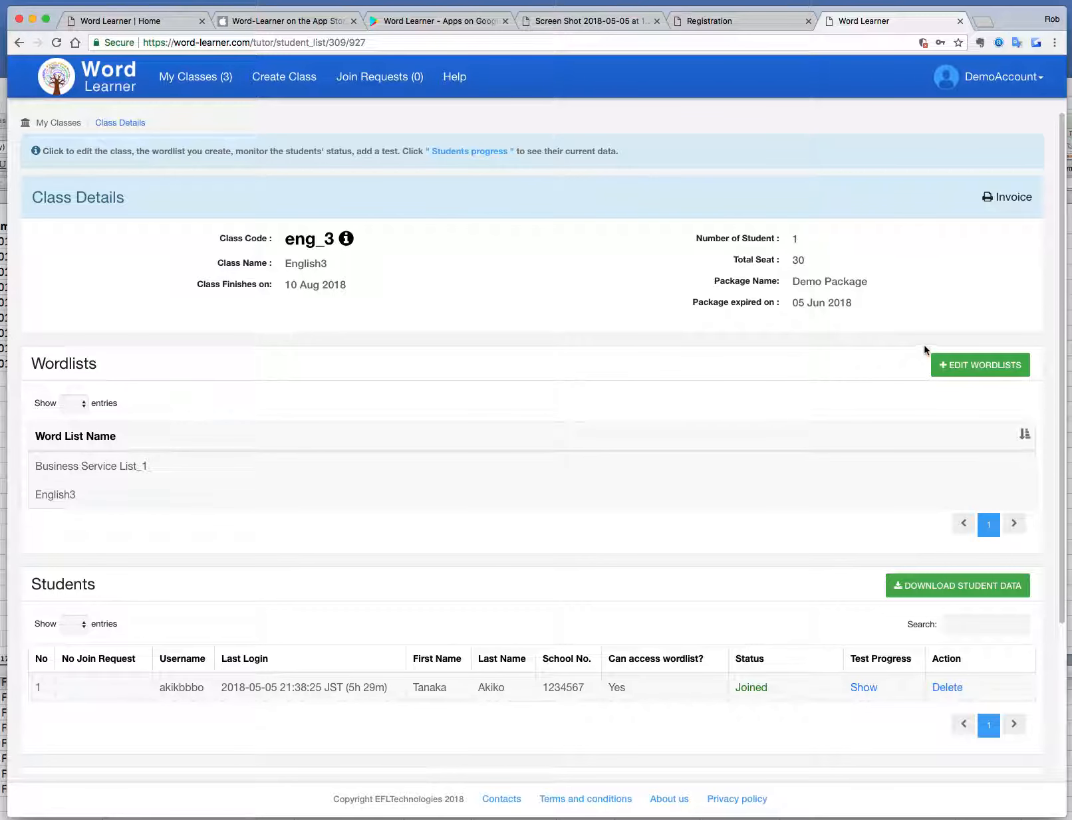
{"action": "scroll", "coordinate": [450, 531], "scroll_direction": "down", "scroll_amount": 3}
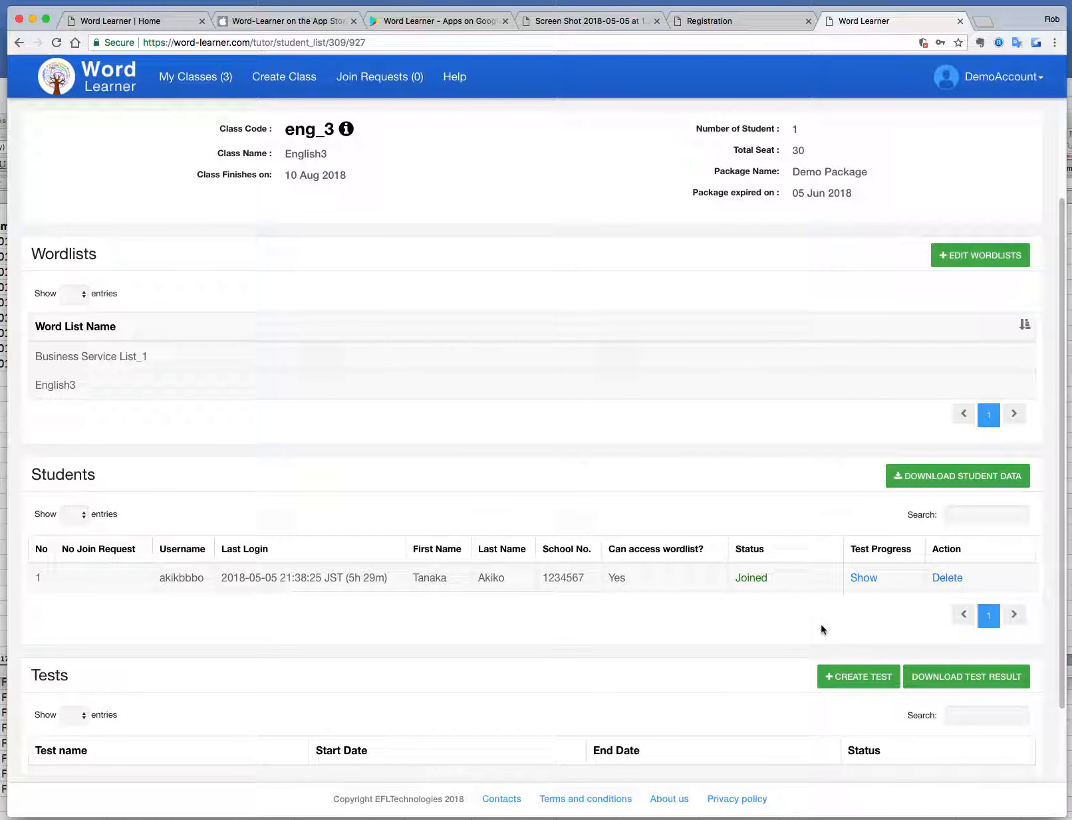
{"action": "scroll", "coordinate": [846, 618], "scroll_direction": "down", "scroll_amount": 1}
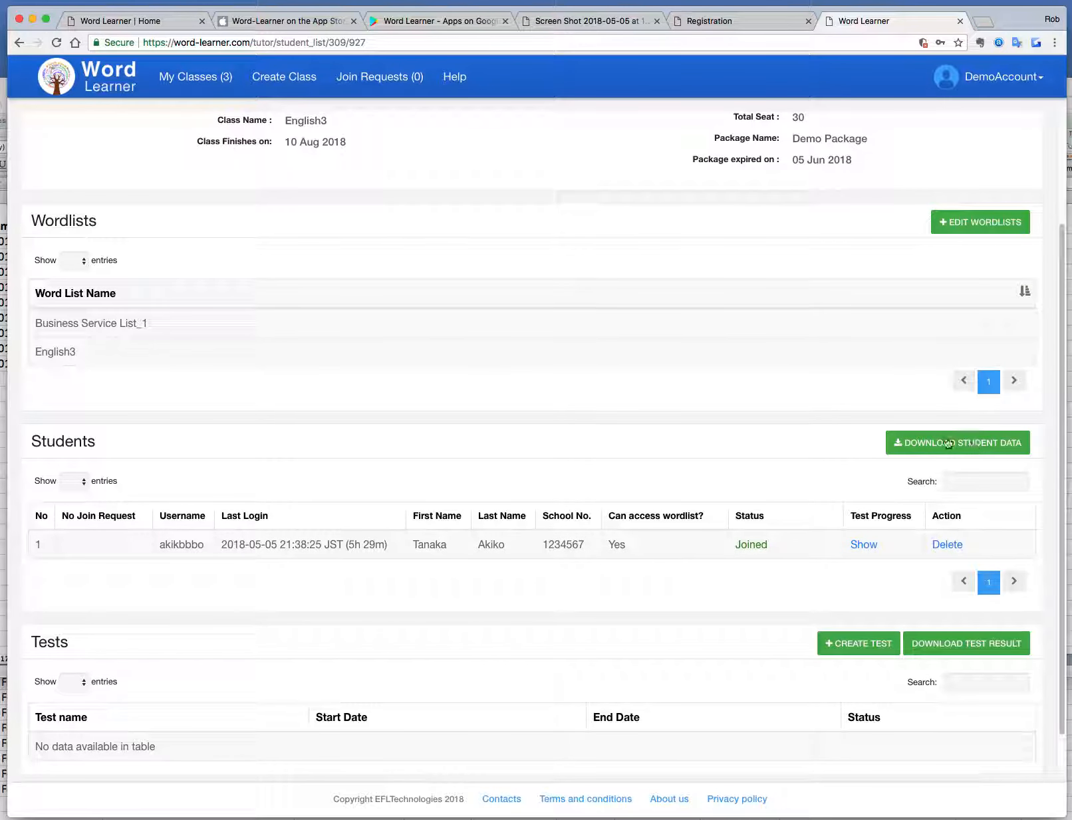
{"action": "scroll", "coordinate": [522, 637], "scroll_direction": "down", "scroll_amount": 1}
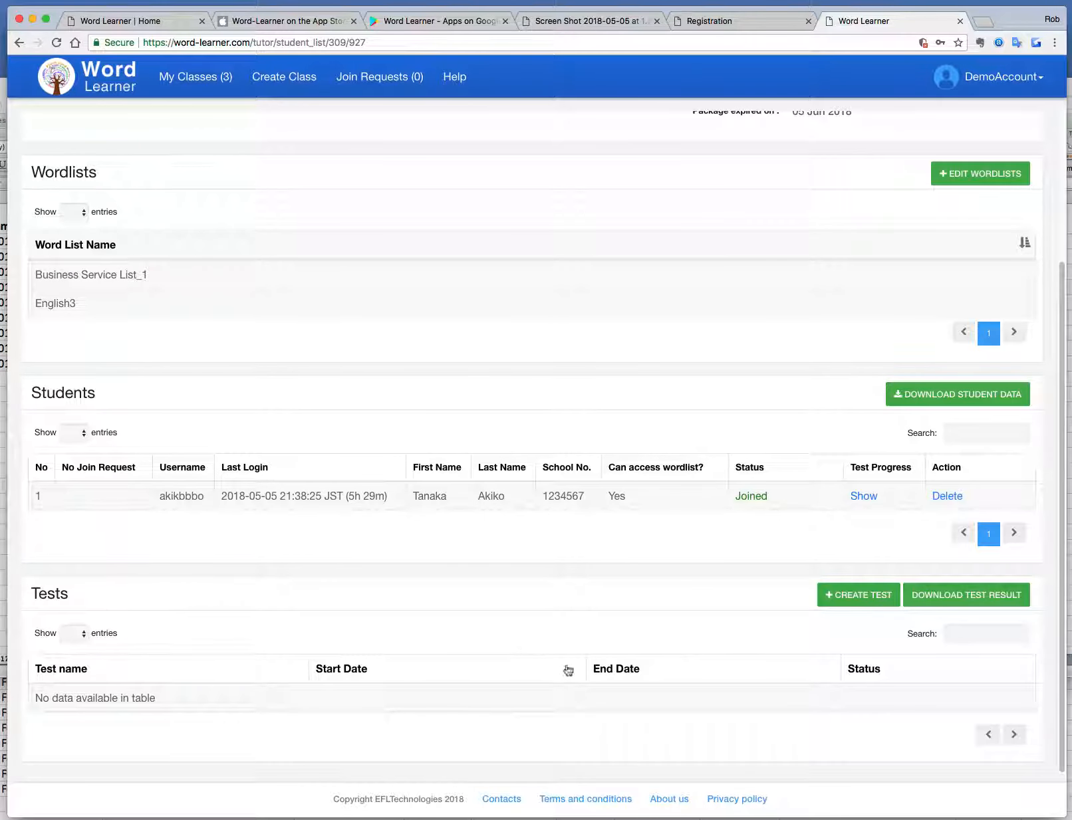
Create a test named Practice test1 with start date 2018-05-05 and expiry date 2018-05-10, and continue to word assignment.
{"action": "left_click", "coordinate": [847, 599]}
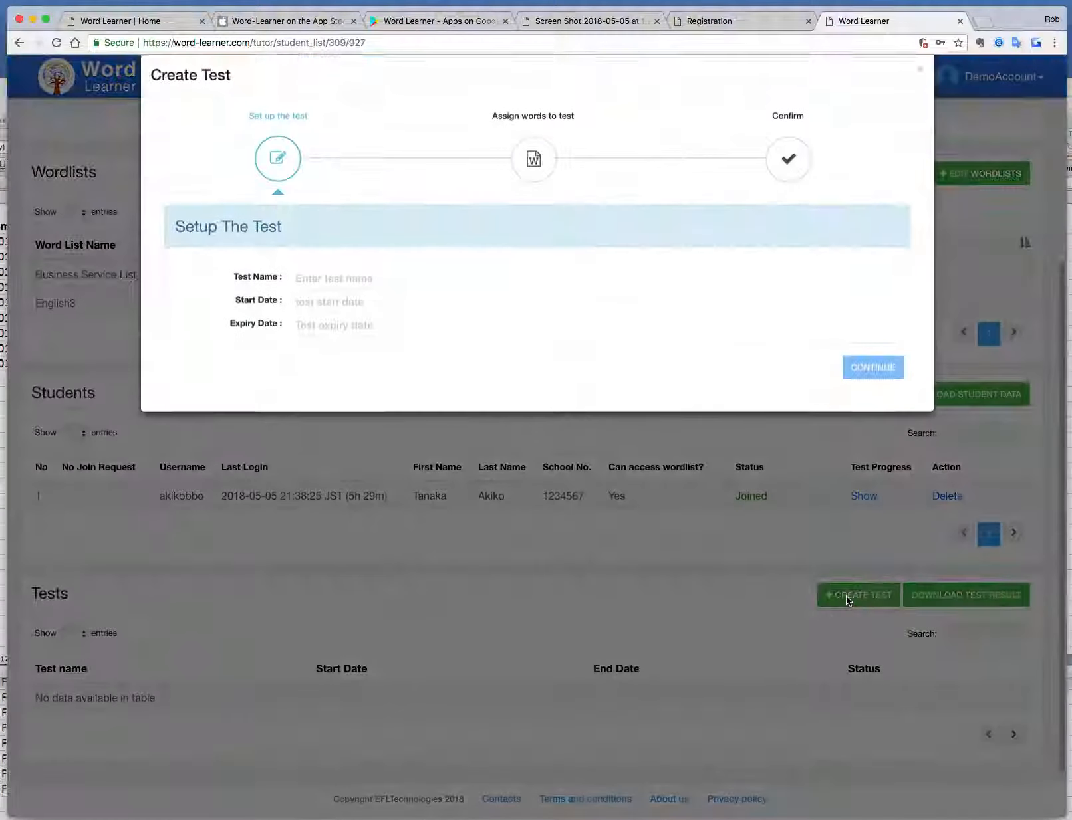
{"action": "left_click", "coordinate": [317, 282]}
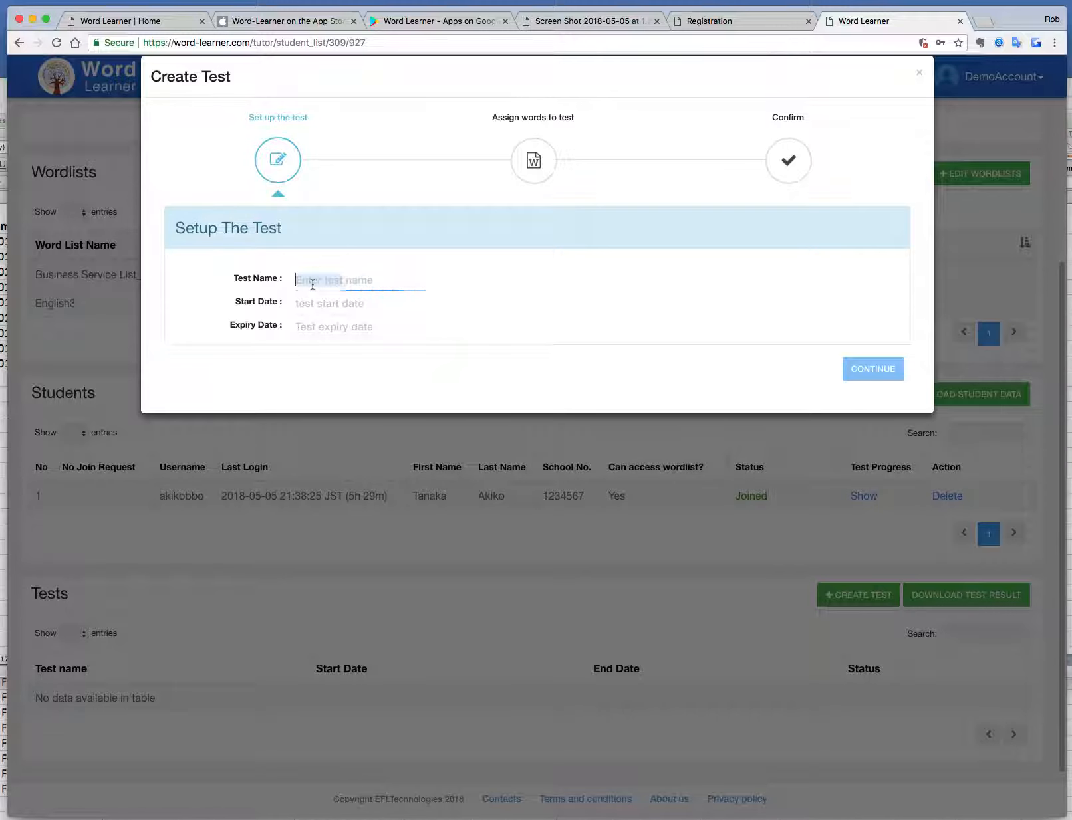
{"action": "type", "text": "Prac"}
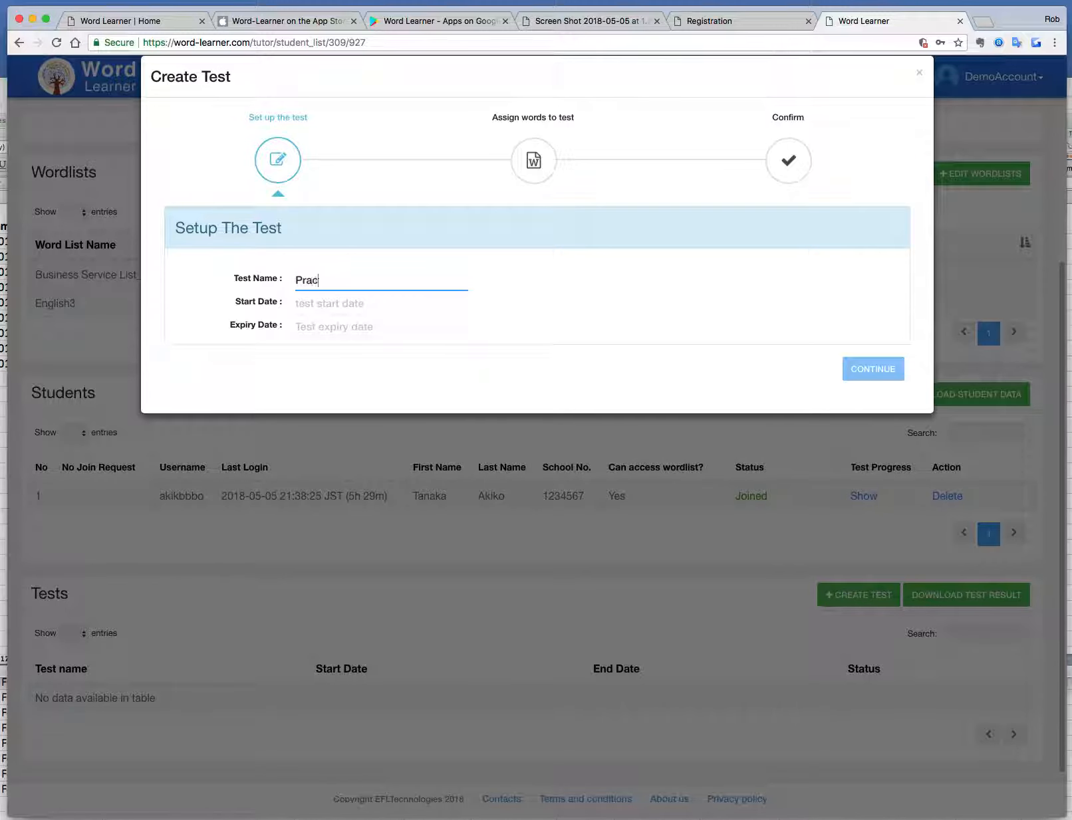
{"action": "type", "text": "tice test1"}
{"action": "left_click", "coordinate": [303, 307]}
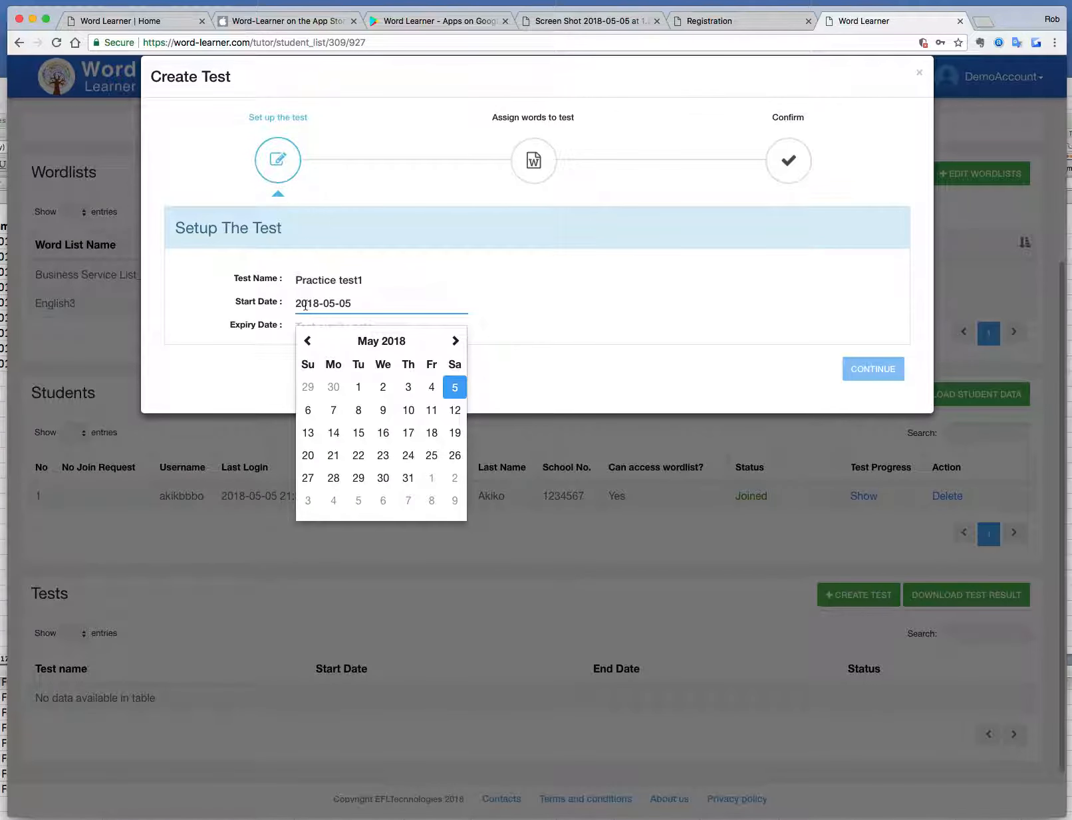
{"action": "left_click", "coordinate": [456, 389]}
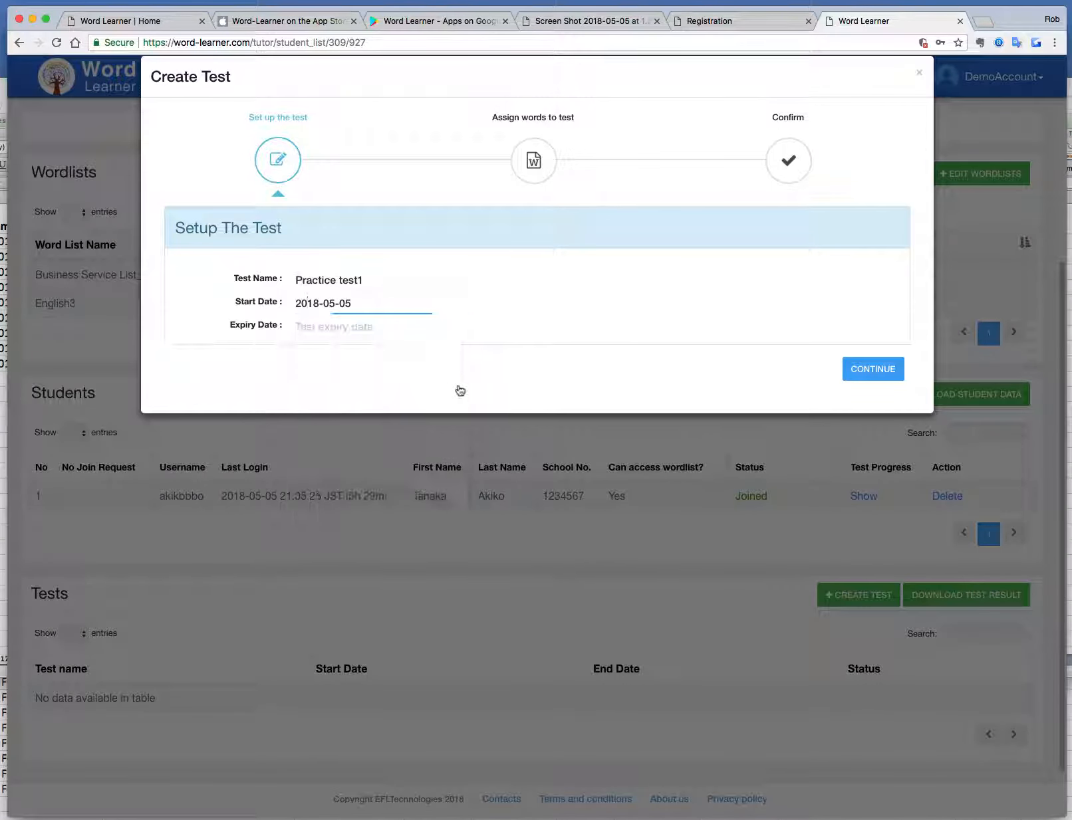
{"action": "left_click", "coordinate": [321, 325]}
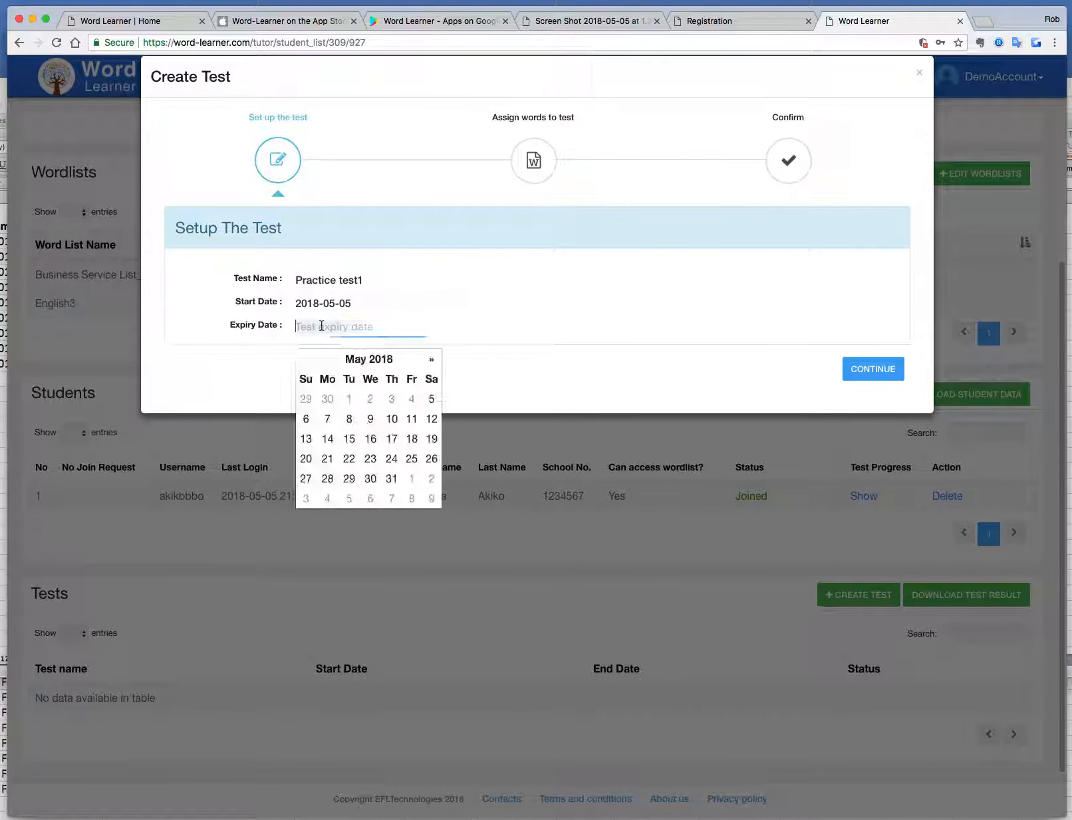
{"action": "left_click", "coordinate": [386, 418]}
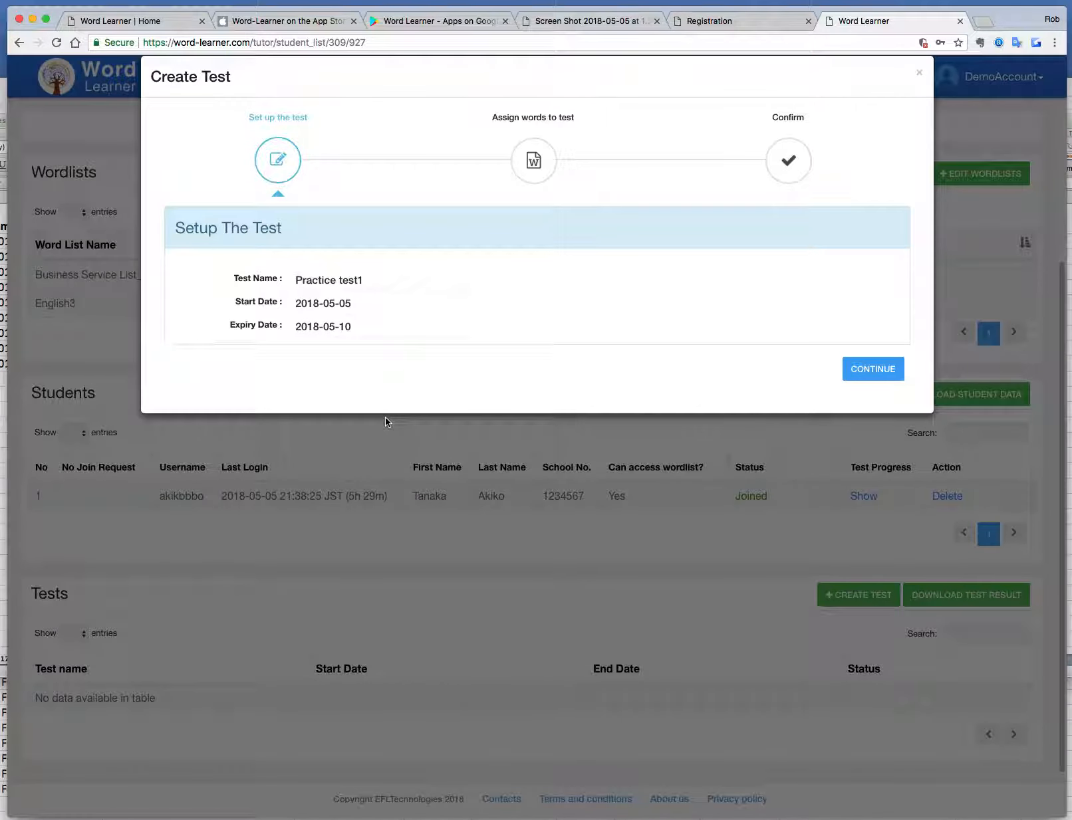
{"action": "left_click", "coordinate": [879, 371]}
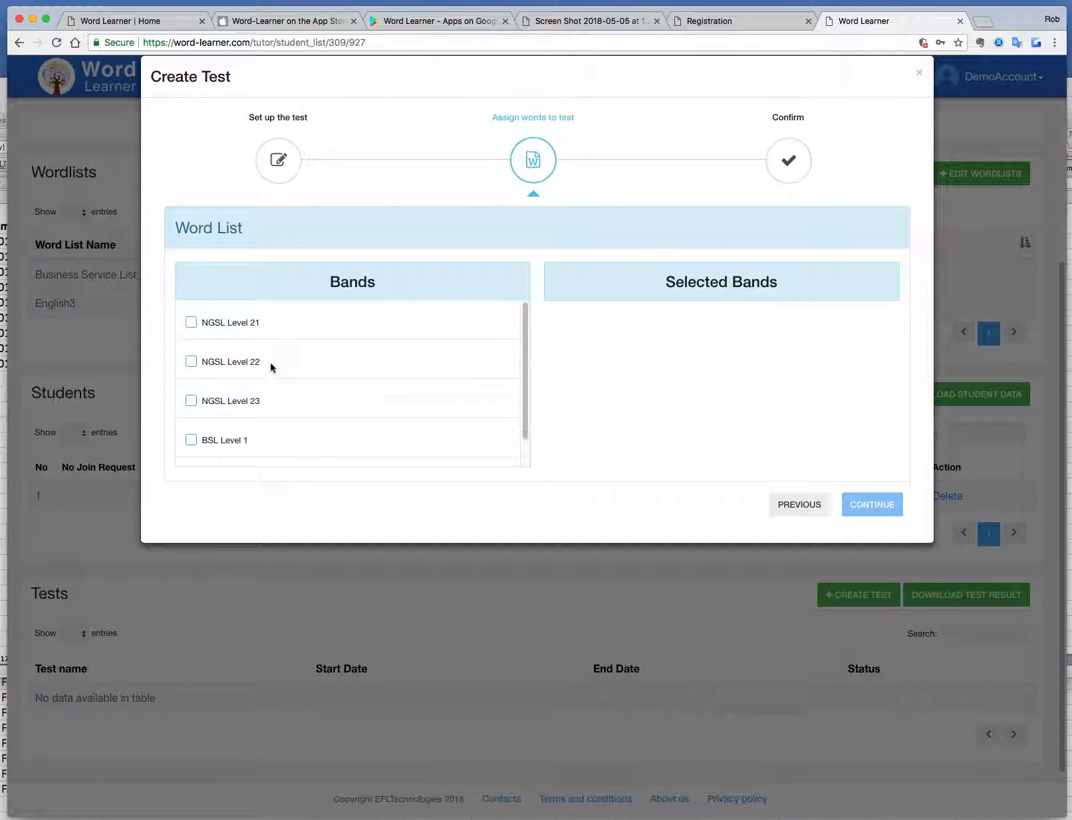
Assign the NGSL Level 22, NGSL Level 23, BSL Level 1 and BSL Level 2 bands to the test and continue to the summary.
{"action": "scroll", "coordinate": [266, 369], "scroll_direction": "down", "scroll_amount": 2}
{"action": "scroll", "coordinate": [275, 402], "scroll_direction": "up", "scroll_amount": 2}
{"action": "scroll", "coordinate": [275, 402], "scroll_direction": "down", "scroll_amount": 2}
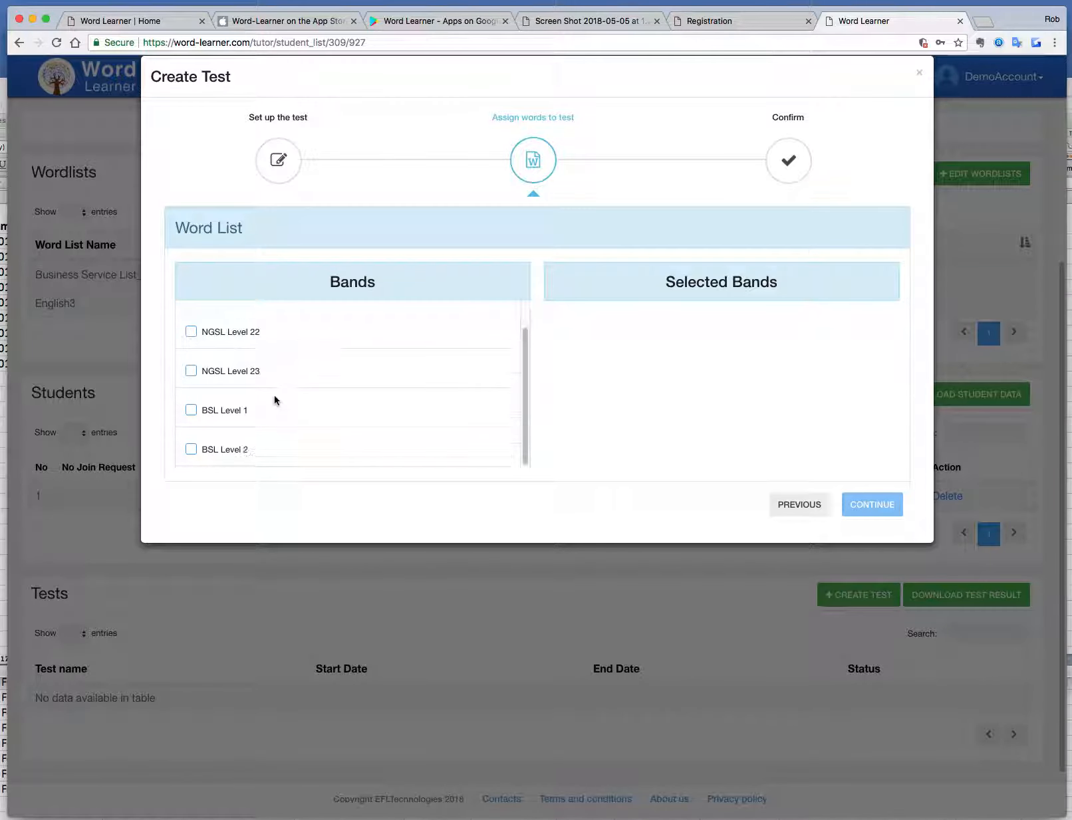
{"action": "left_click", "coordinate": [191, 335]}
{"action": "left_click", "coordinate": [191, 372]}
{"action": "left_click", "coordinate": [190, 410]}
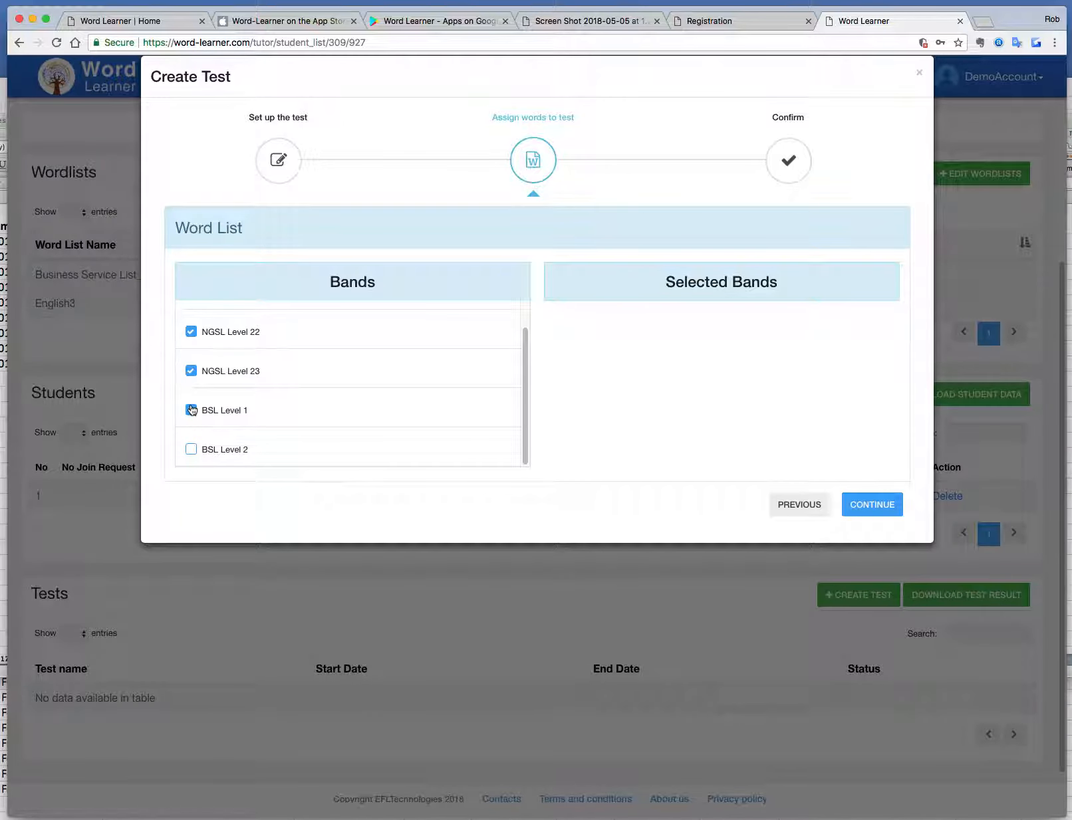
{"action": "left_click", "coordinate": [191, 450]}
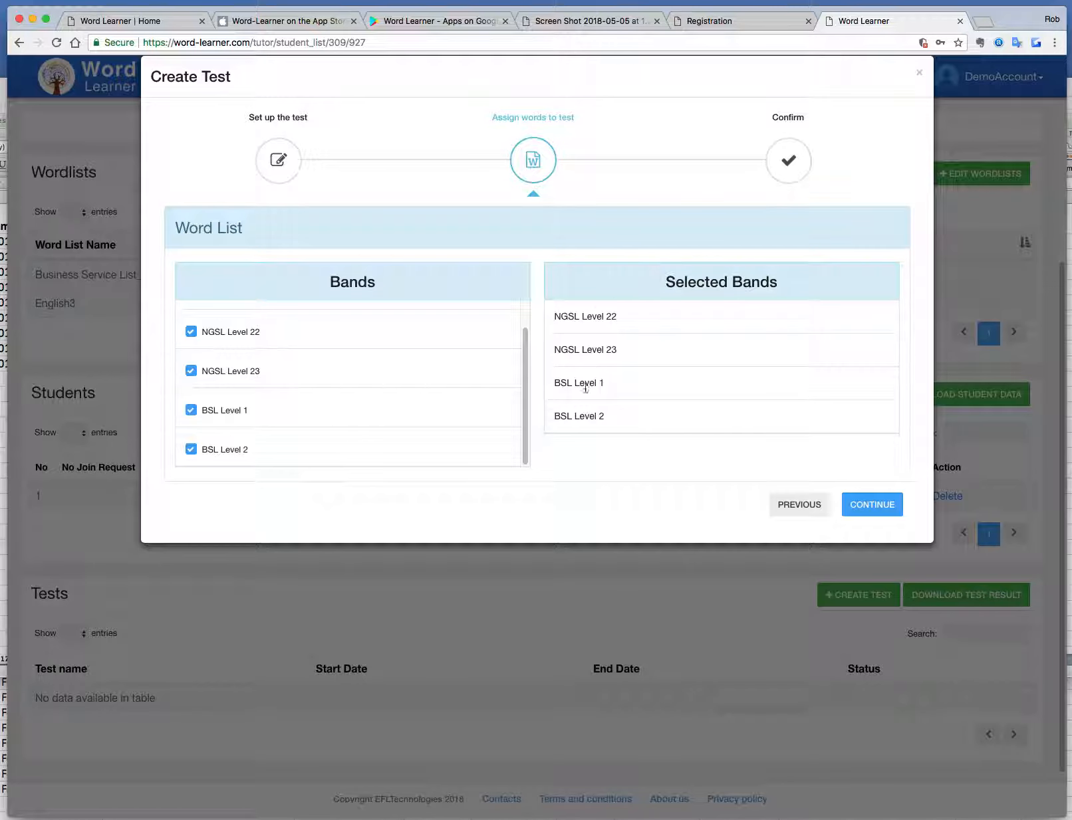
{"action": "left_click", "coordinate": [873, 506]}
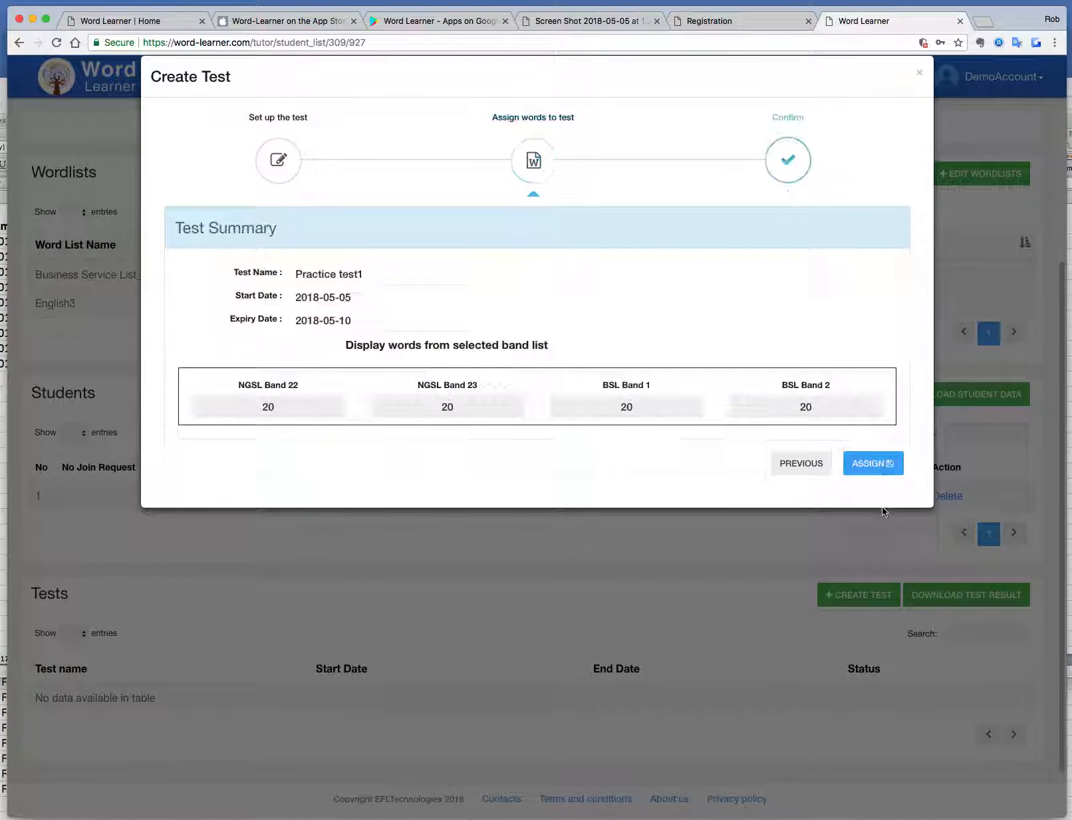
Set the value for each of the four selected bands to 15 and assign the test to the class.
{"action": "left_click", "coordinate": [284, 406]}
{"action": "key", "text": "BackSpace"}
{"action": "key", "text": "BackSpace"}
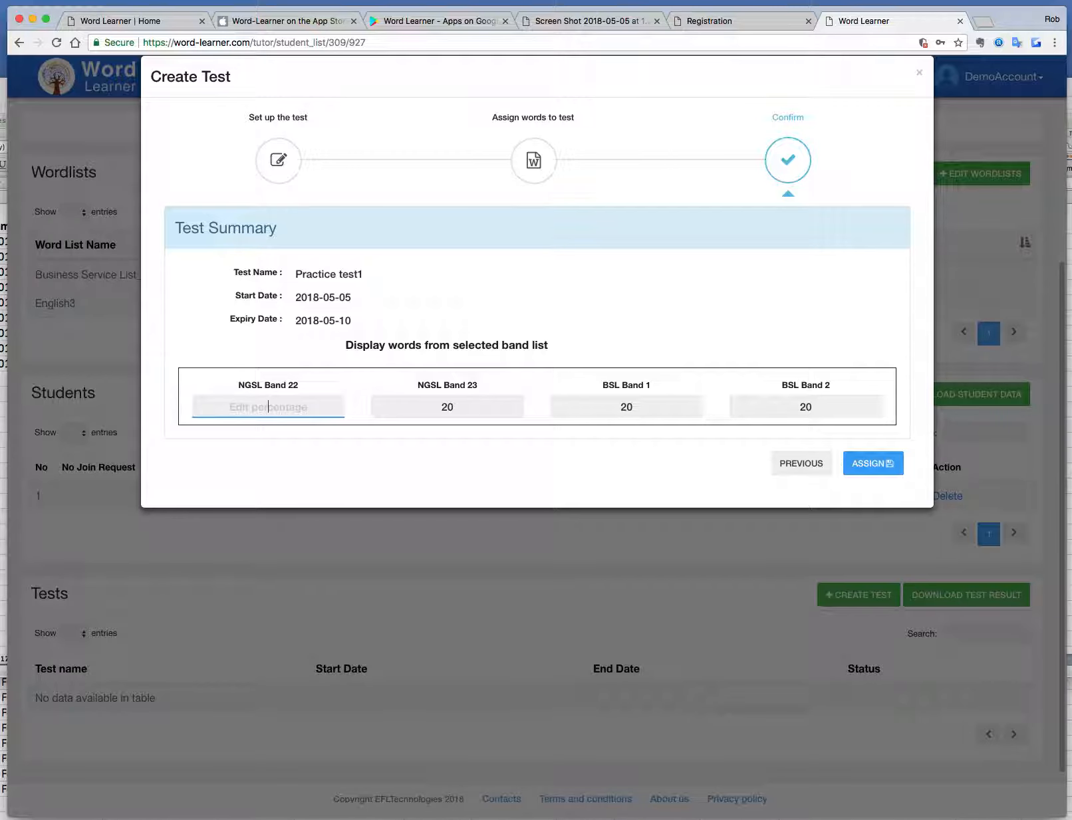
{"action": "type", "text": "15"}
{"action": "double_click", "coordinate": [444, 407]}
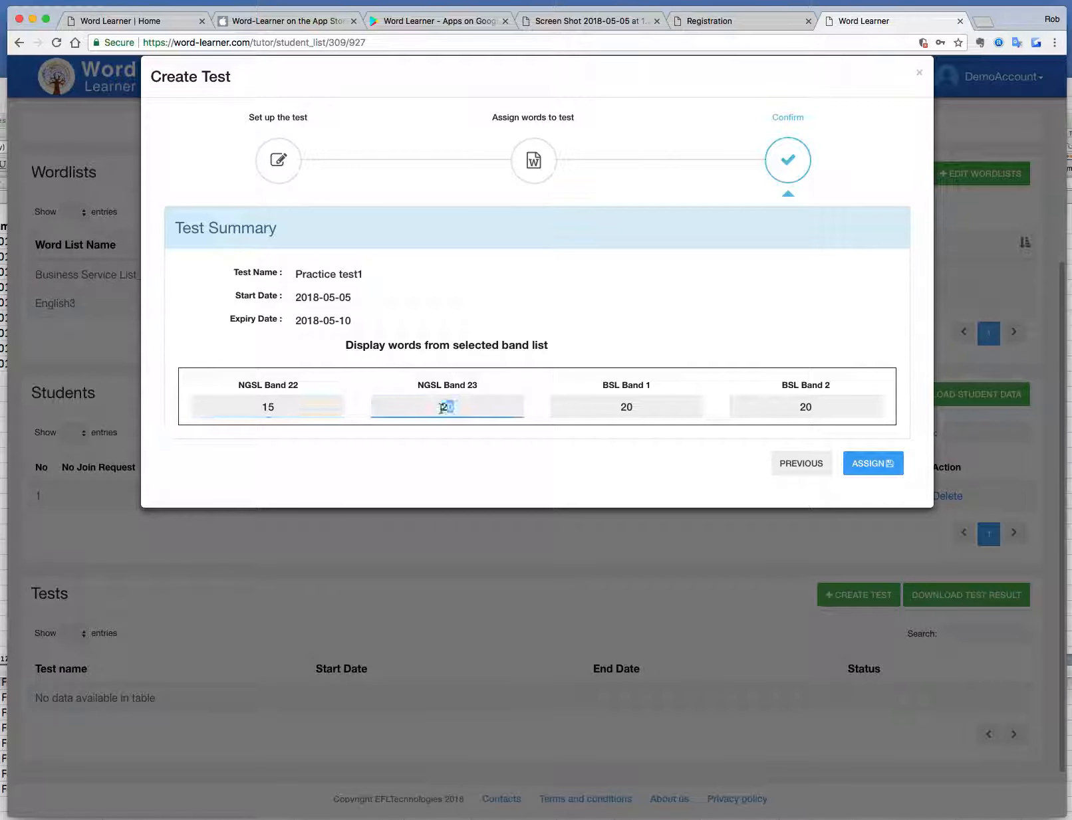
{"action": "double_click", "coordinate": [620, 407]}
{"action": "type", "text": "15"}
{"action": "double_click", "coordinate": [804, 406]}
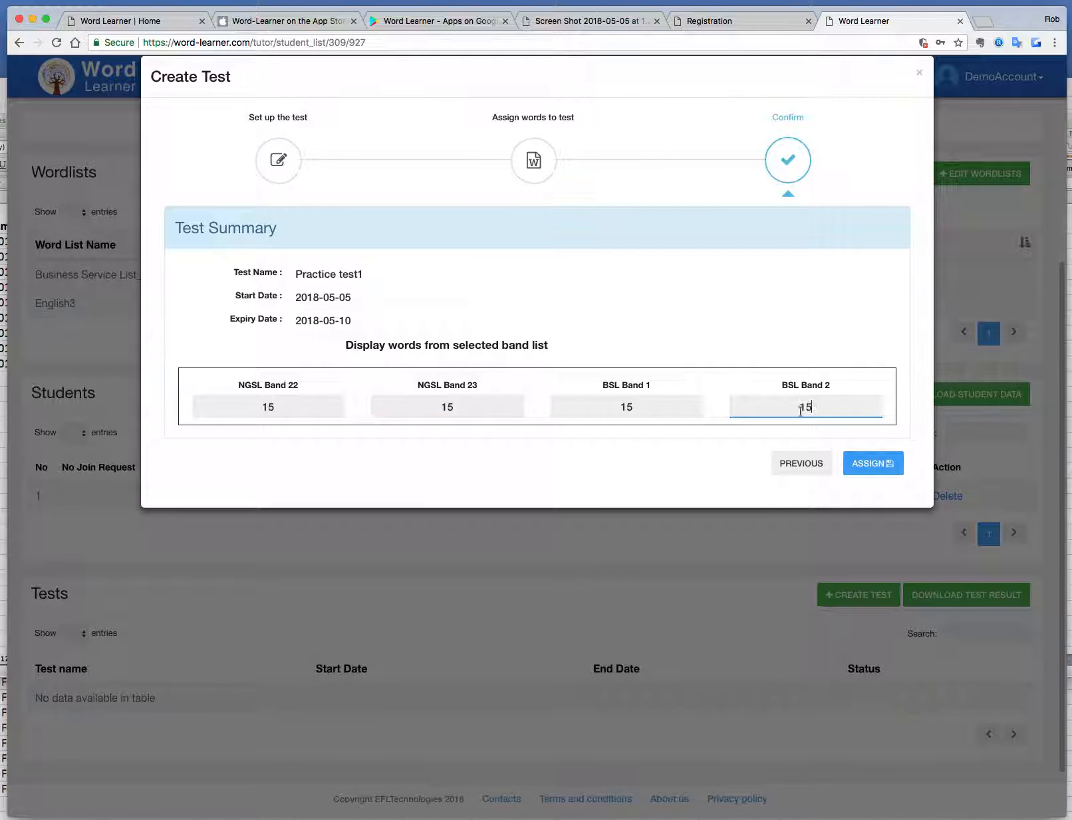
{"action": "left_click", "coordinate": [875, 464]}
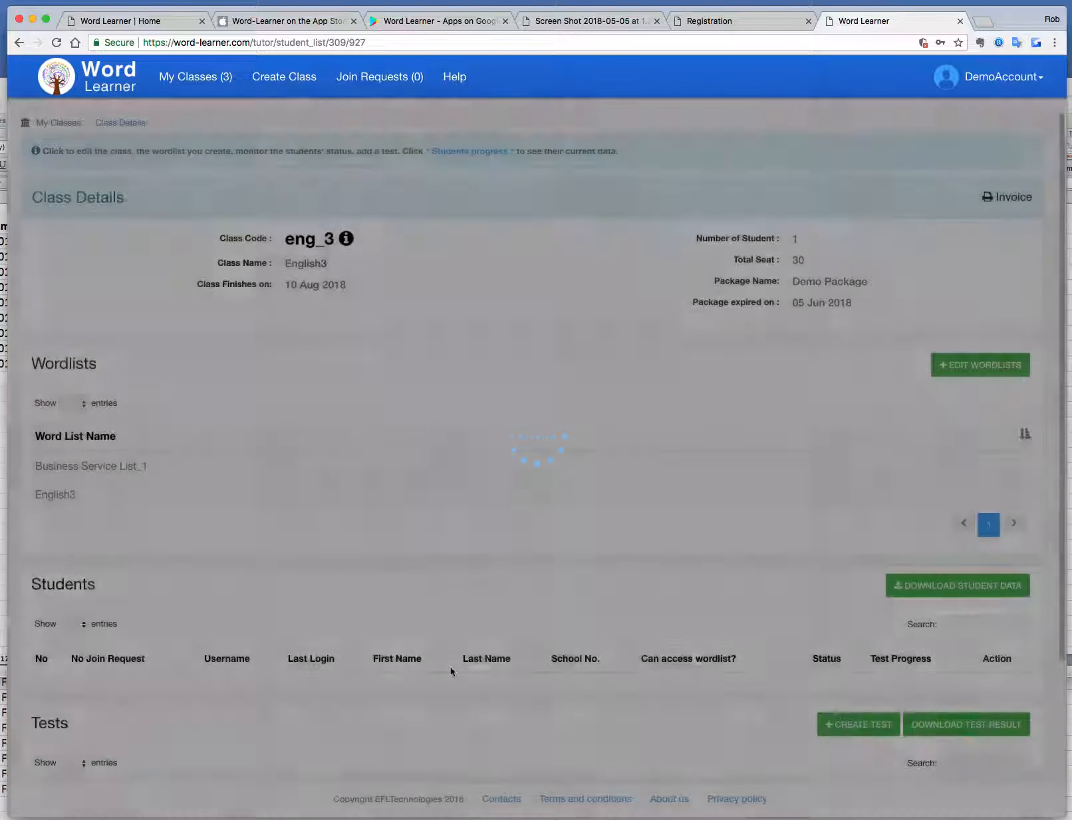
Review the English3 class details page, including the Tests table and the student and test download options.
{"action": "scroll", "coordinate": [449, 665], "scroll_direction": "down", "scroll_amount": 5}
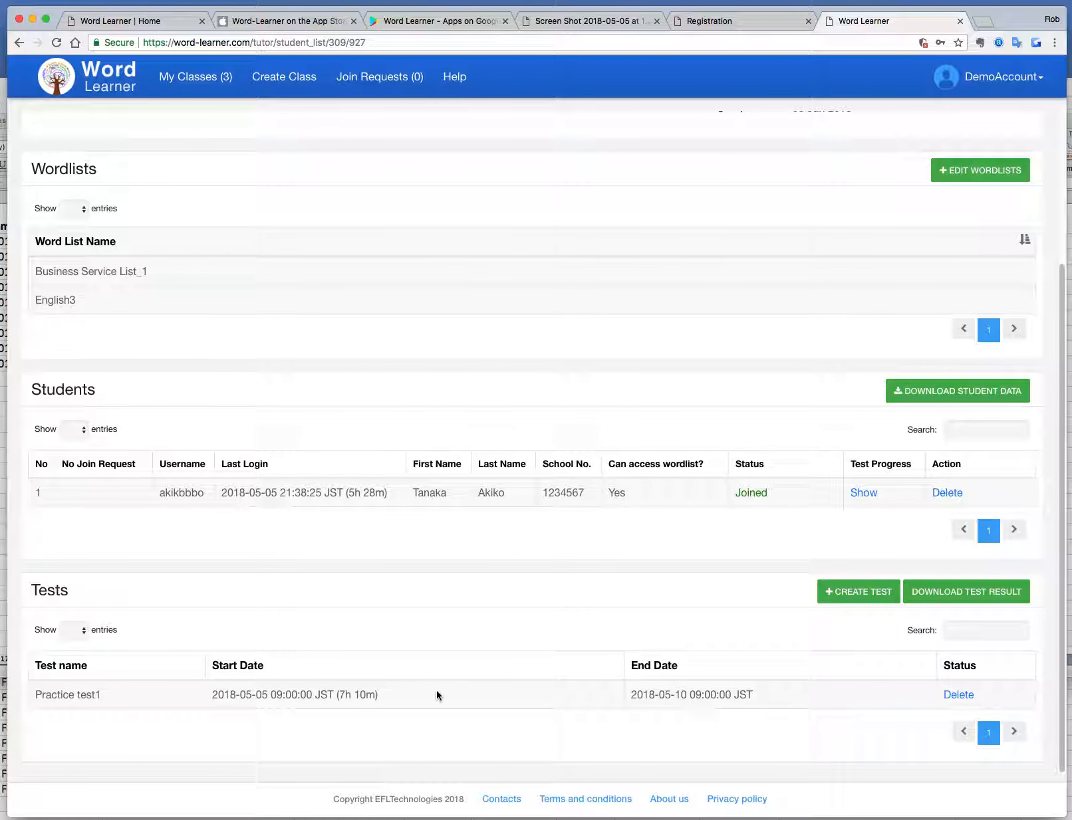
{"action": "scroll", "coordinate": [488, 606], "scroll_direction": "up", "scroll_amount": 4}
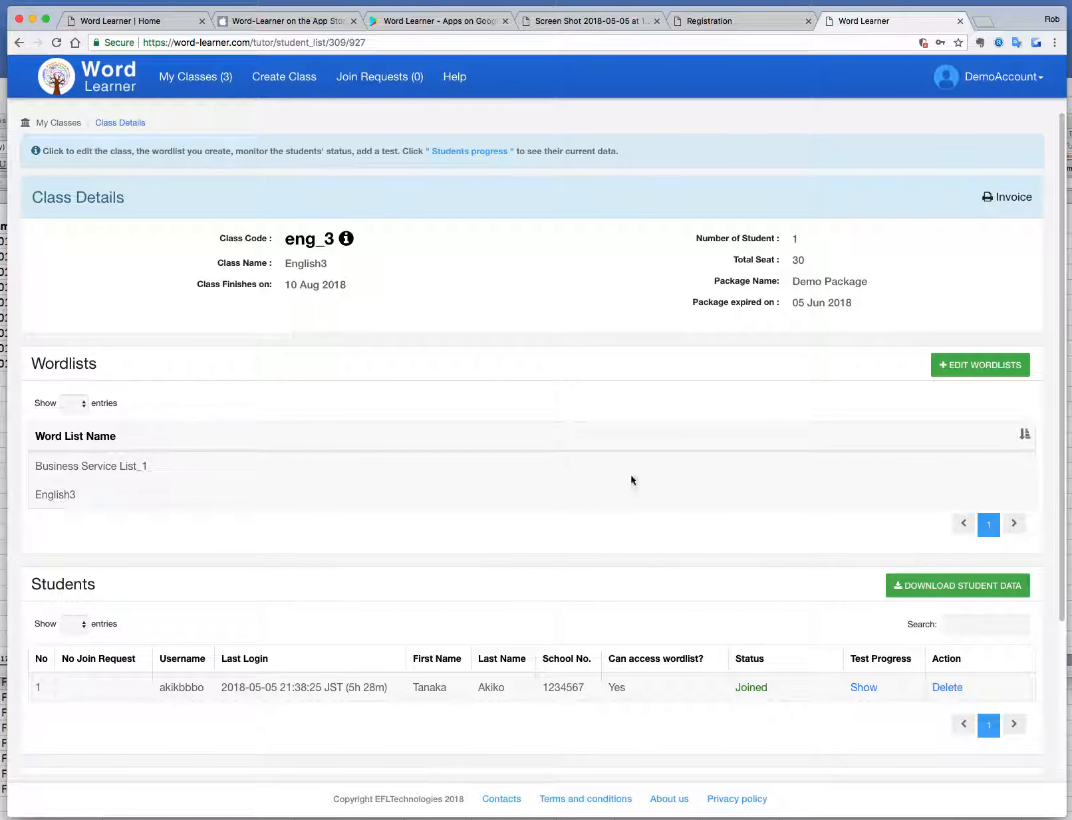
{"action": "scroll", "coordinate": [701, 525], "scroll_direction": "down", "scroll_amount": 3}
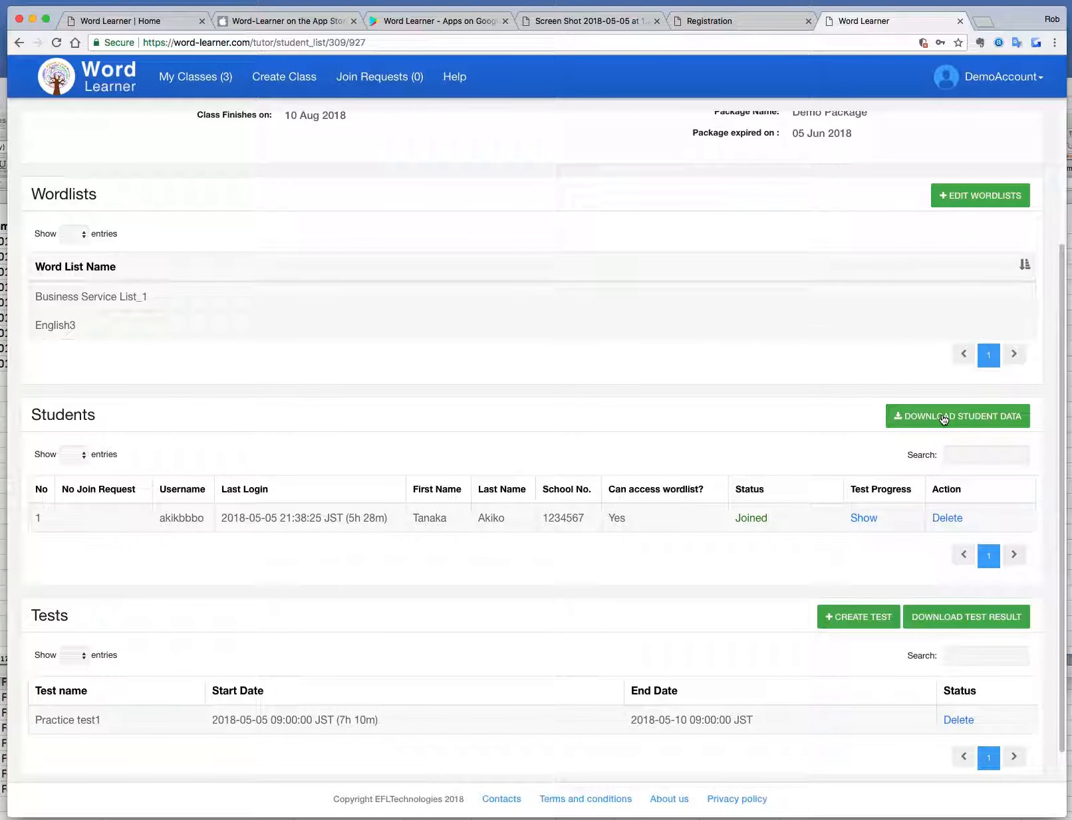
Switch to Excel and examine all the student progress columns in the exported Active_2017_2018-05-04_16_07_47.csv.
{"action": "left_click", "coordinate": [953, 617]}
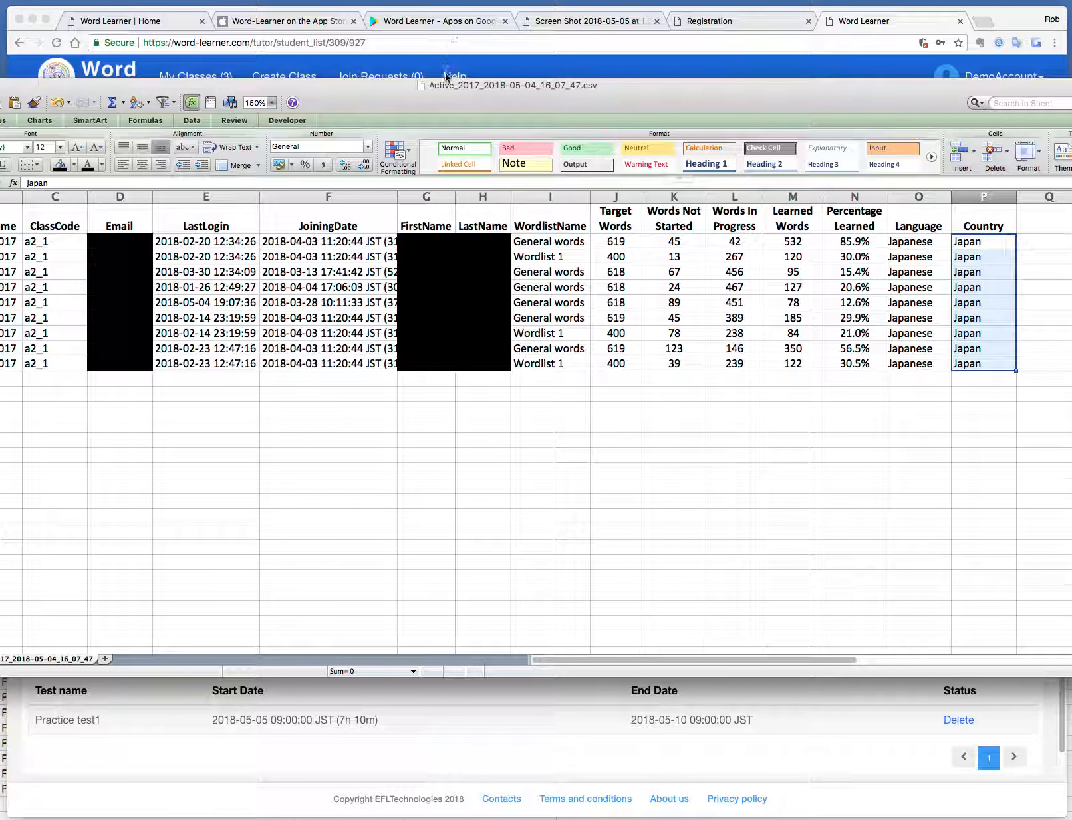
{"action": "left_click_drag", "start_coordinate": [412, 86], "coordinate": [540, 88]}
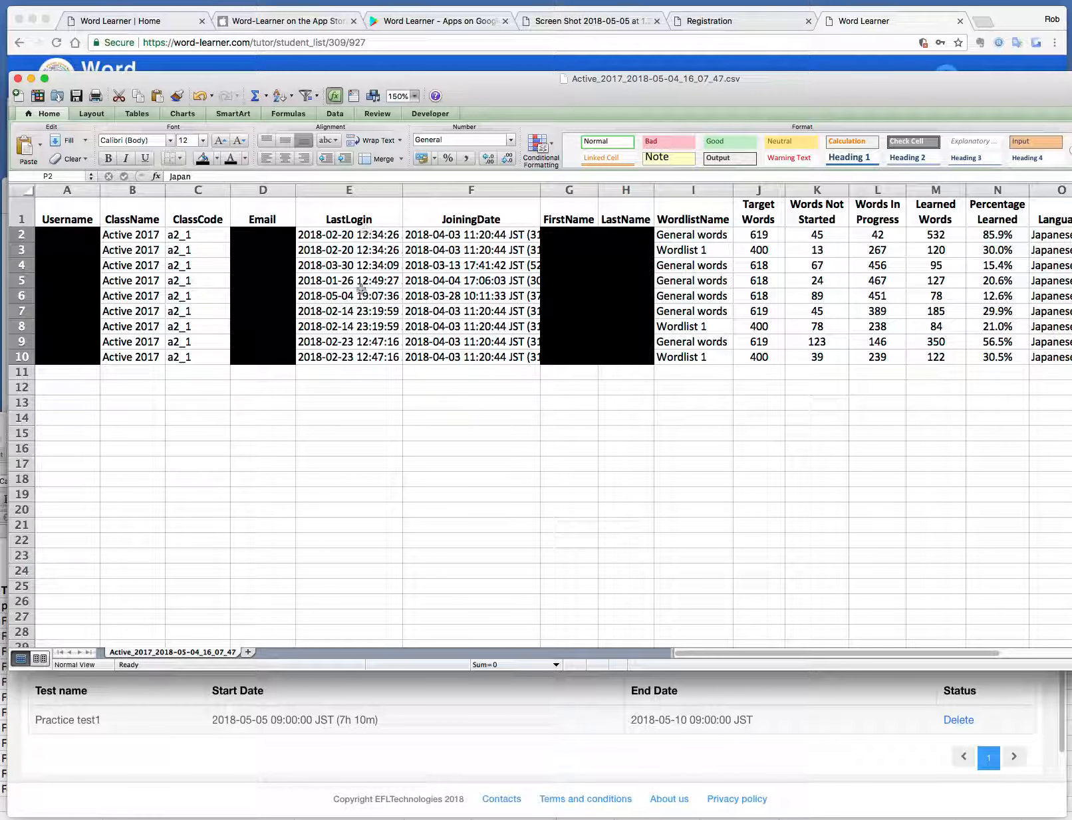
{"action": "left_click_drag", "start_coordinate": [769, 81], "coordinate": [452, 97]}
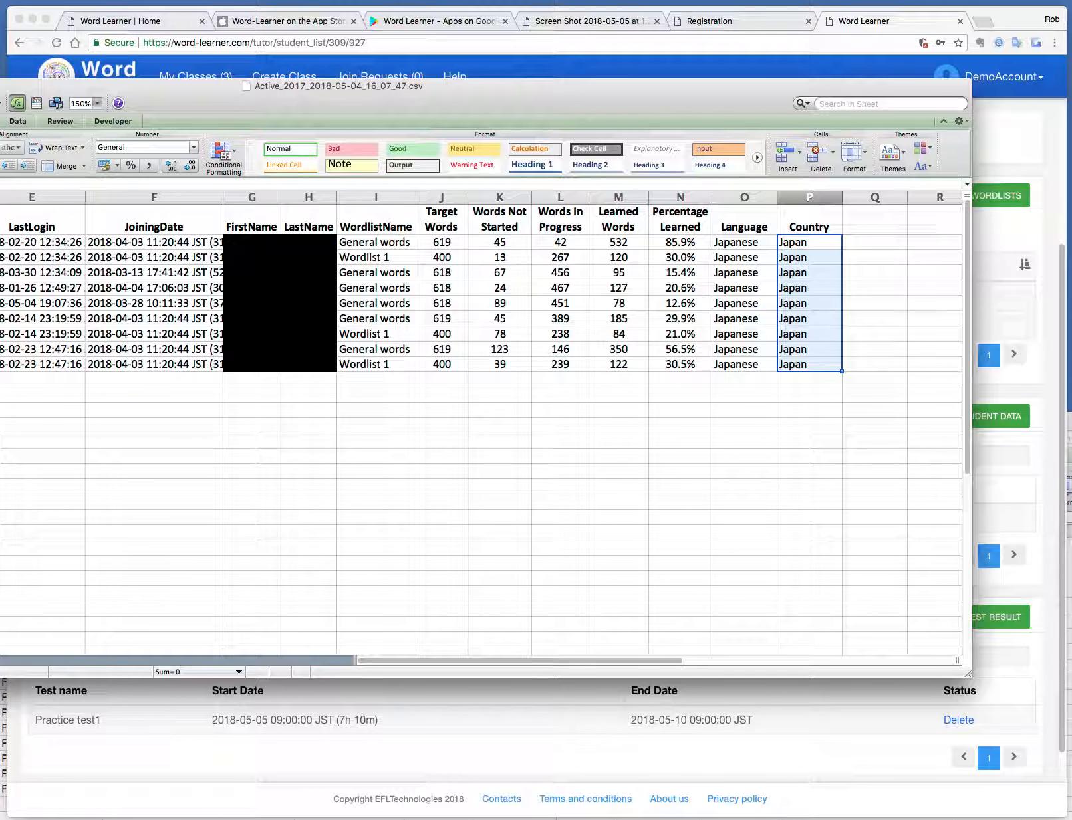
Bring up the TestResults (2).csv workbook, examine its test result columns, and switch back to the class page in the browser.
{"action": "left_click", "coordinate": [1069, 465]}
{"action": "left_click_drag", "start_coordinate": [728, 416], "coordinate": [818, 123]}
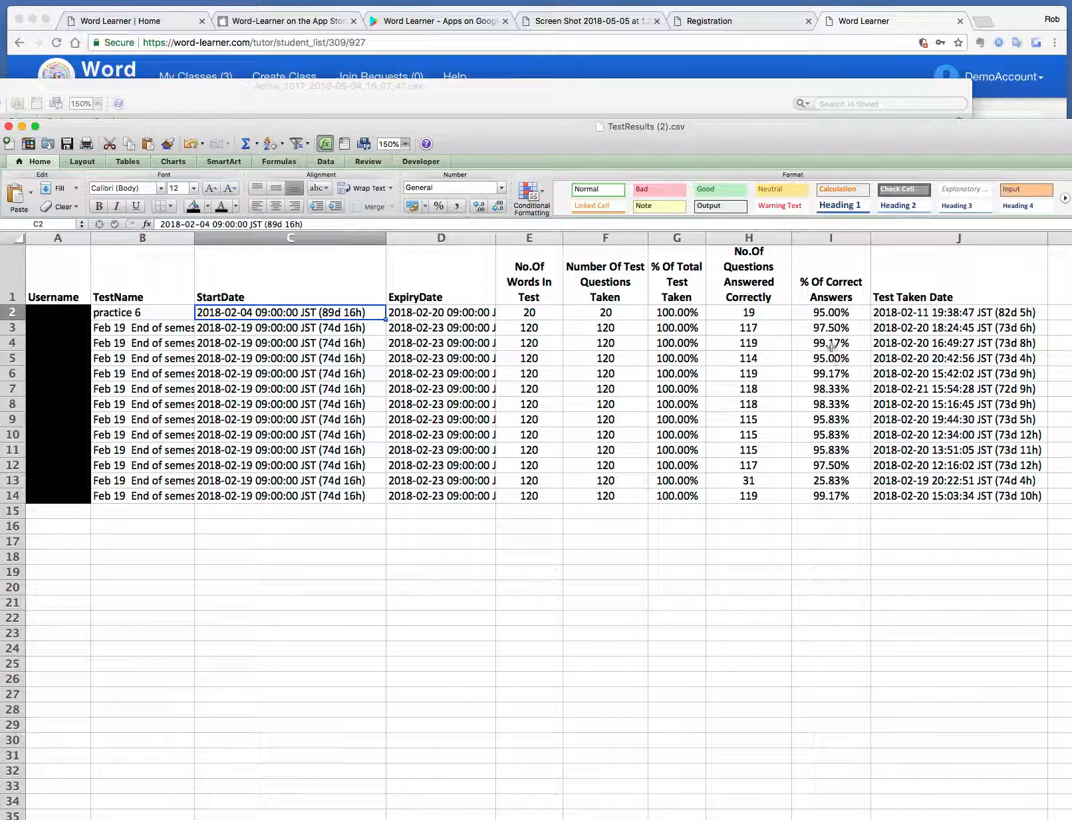
{"action": "left_click", "coordinate": [994, 14]}
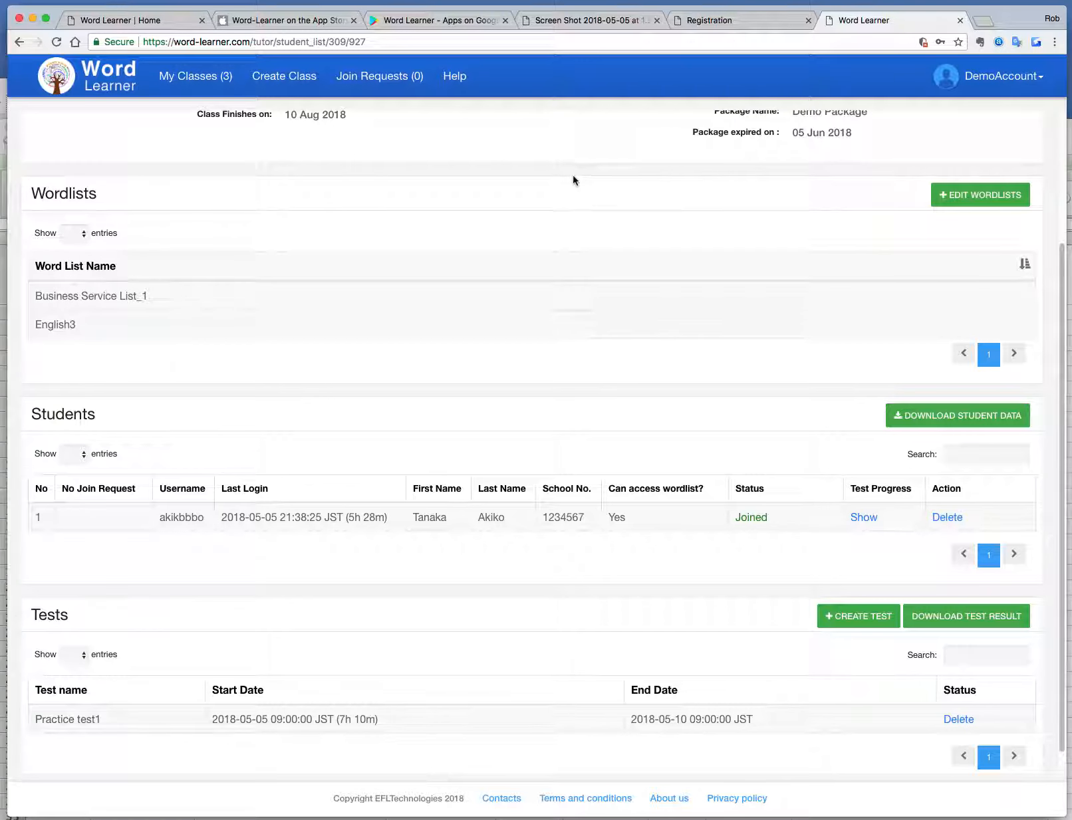
Read the Help page from the general overview through the potential problems section, and return to the list of classes.
{"action": "left_click", "coordinate": [456, 83]}
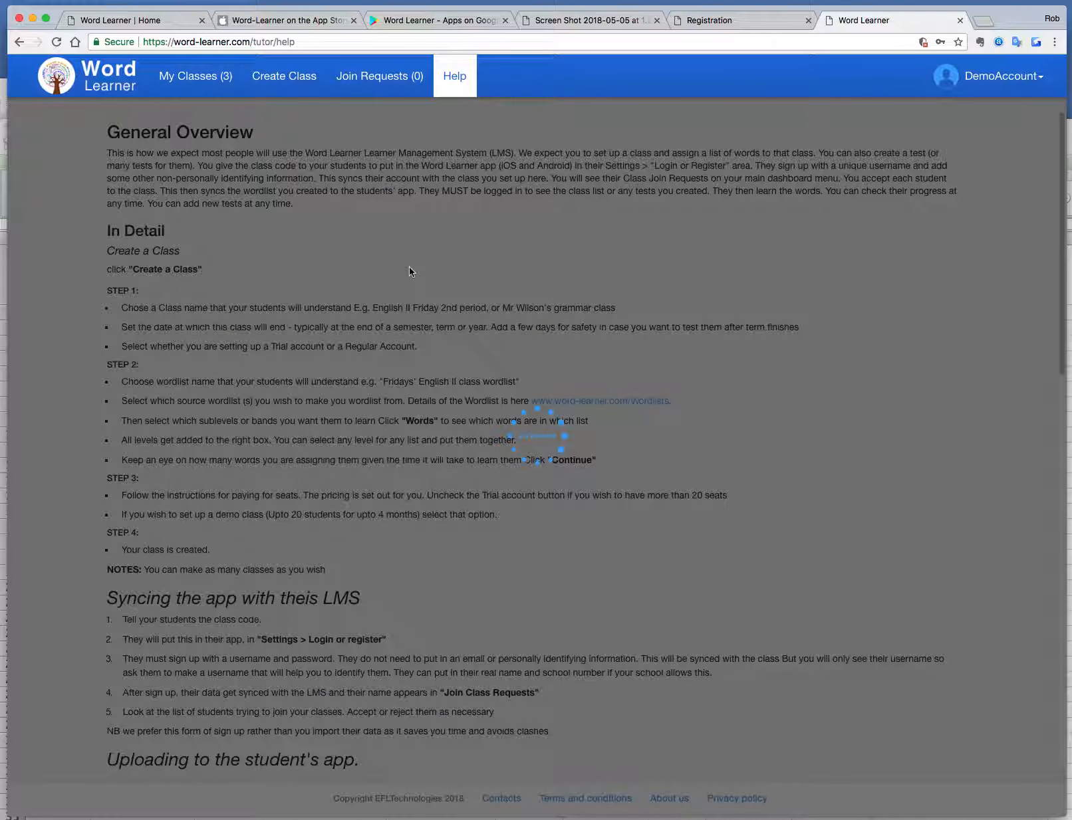
{"action": "scroll", "coordinate": [409, 271], "scroll_direction": "down", "scroll_amount": 10}
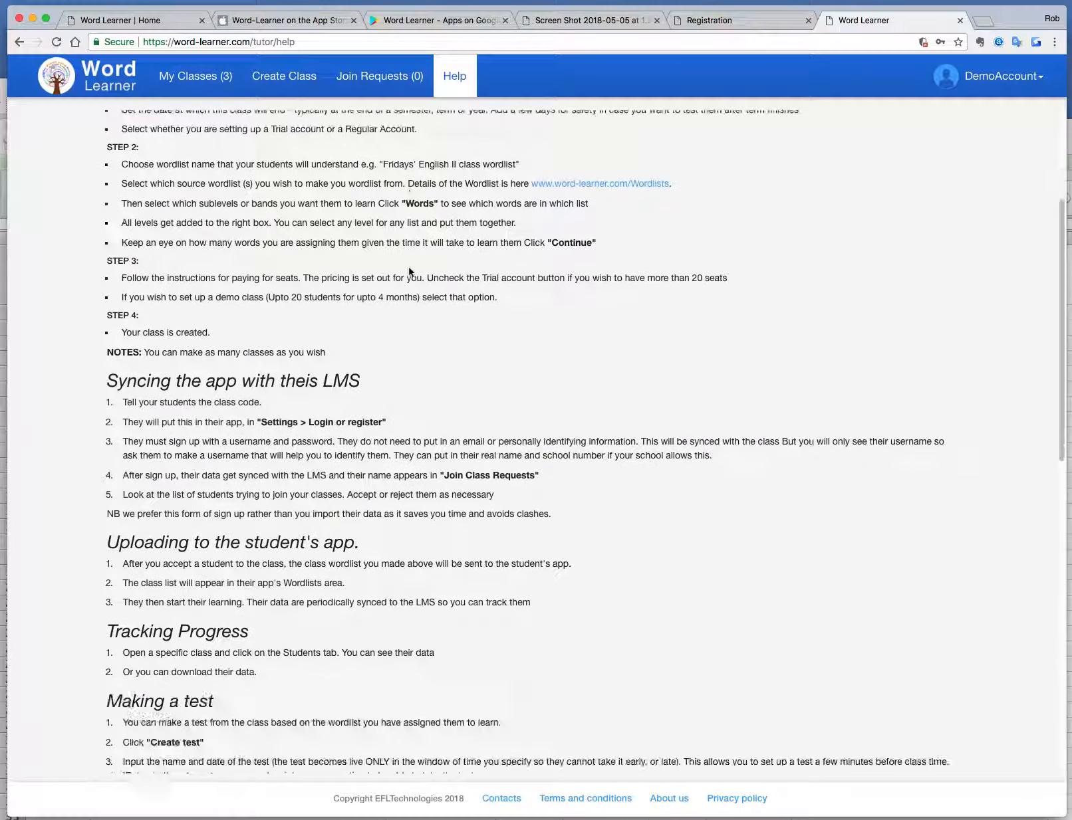
{"action": "scroll", "coordinate": [409, 271], "scroll_direction": "down", "scroll_amount": 15}
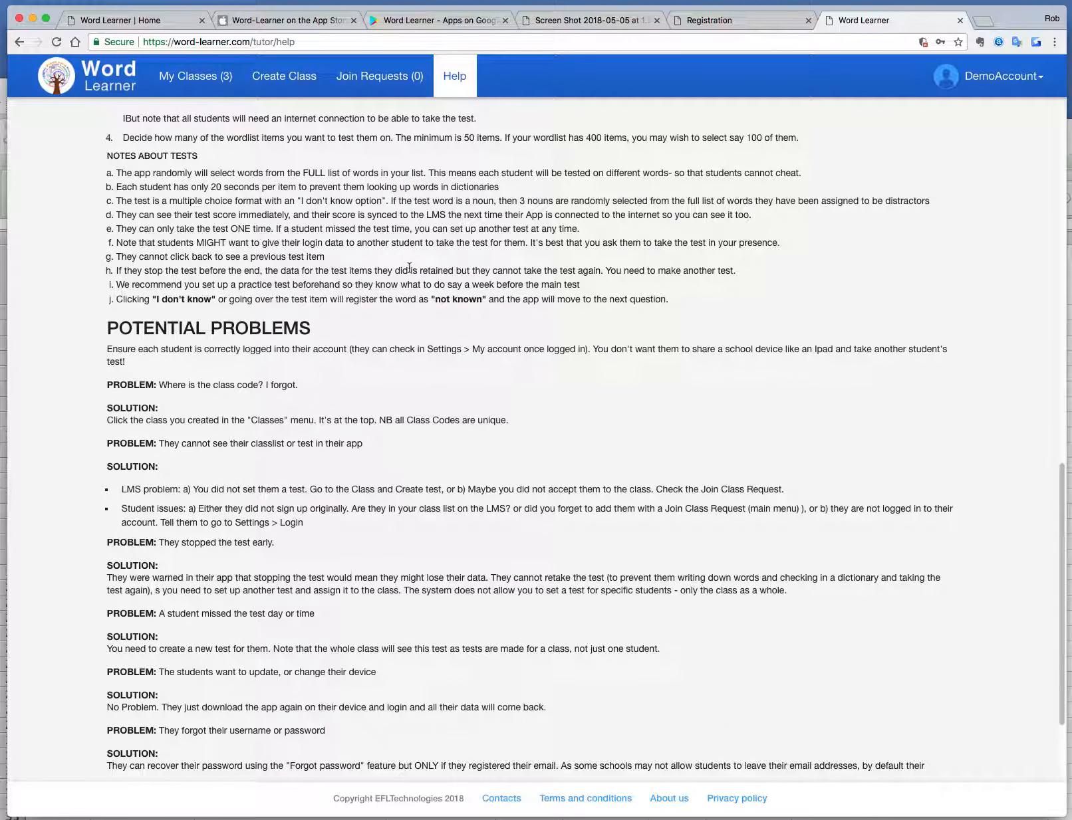
{"action": "scroll", "coordinate": [409, 268], "scroll_direction": "down", "scroll_amount": 3}
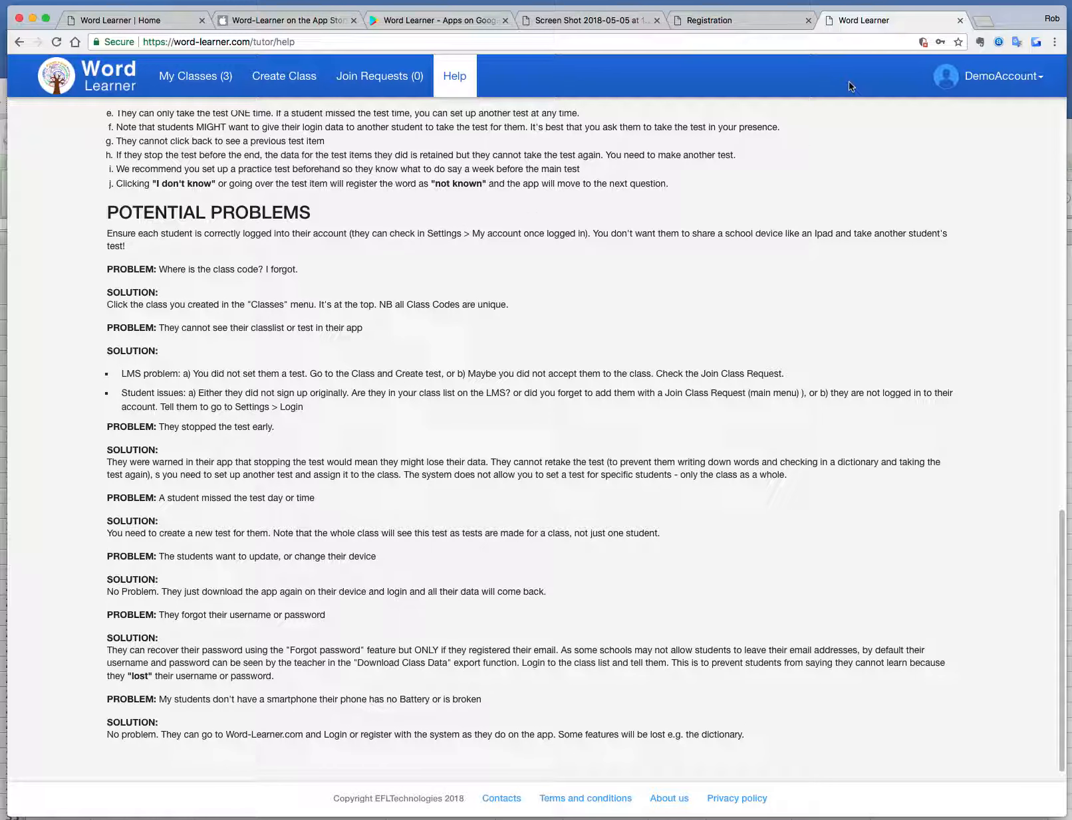
{"action": "left_click", "coordinate": [207, 80]}
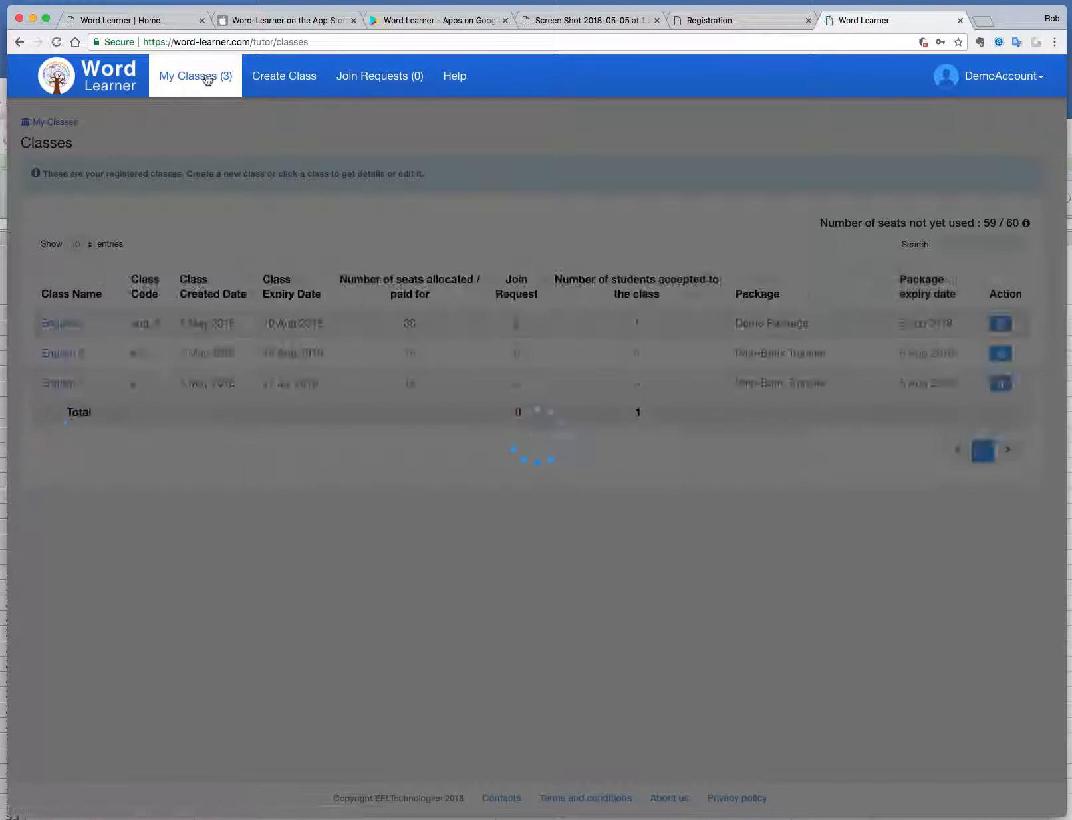